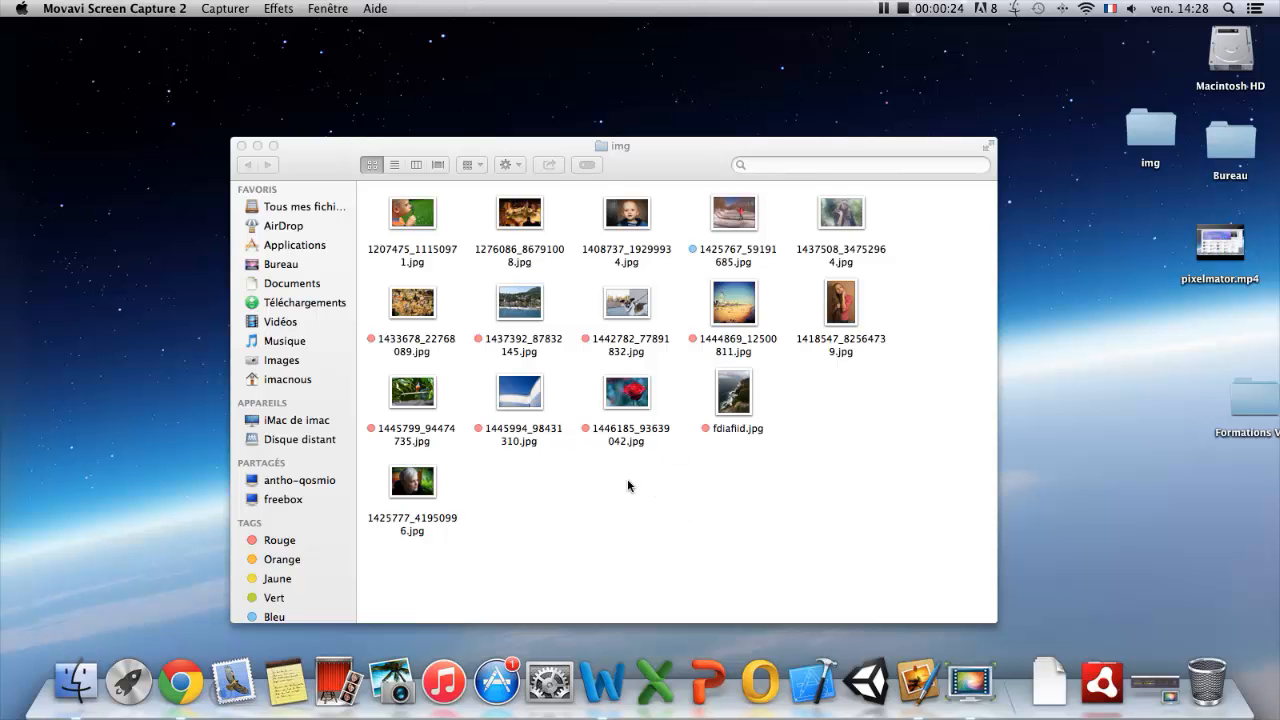
Step: Open the images 1445799_94474735.jpg and 1446185_93639042.jpg together in Pixelmator and shift the rose image's window slightly
click(414, 404)
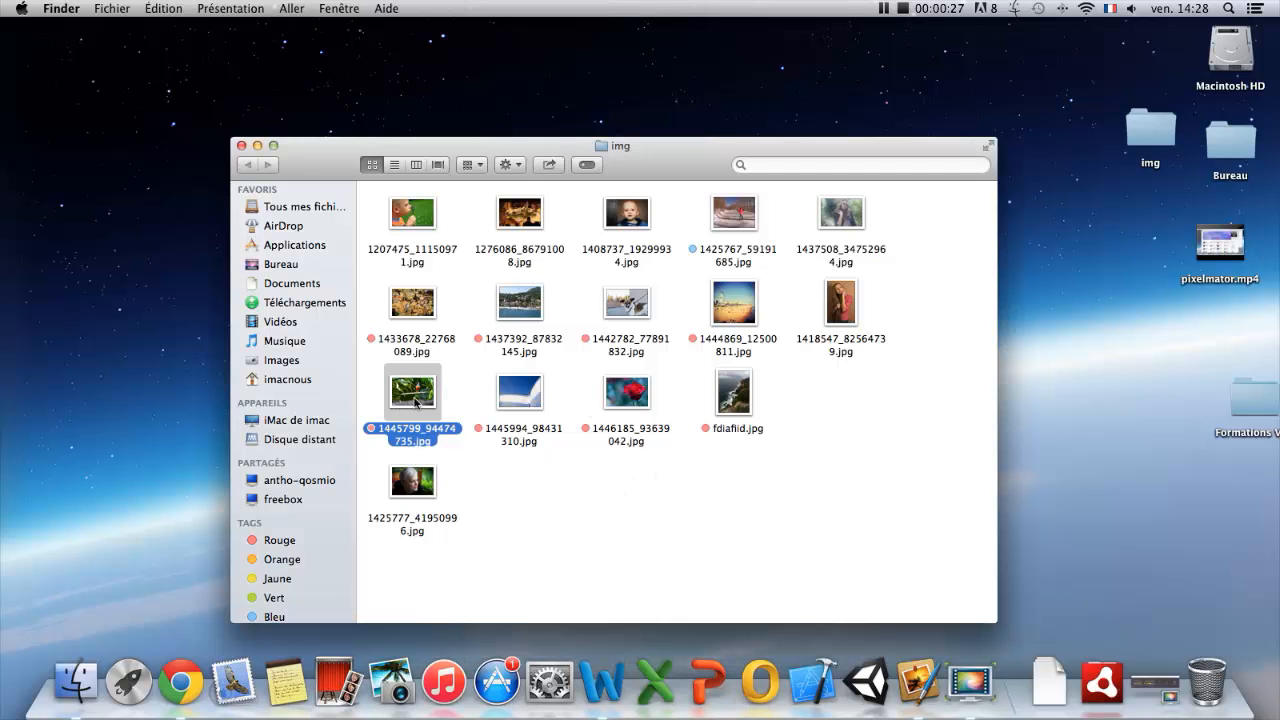
super+click(636, 404)
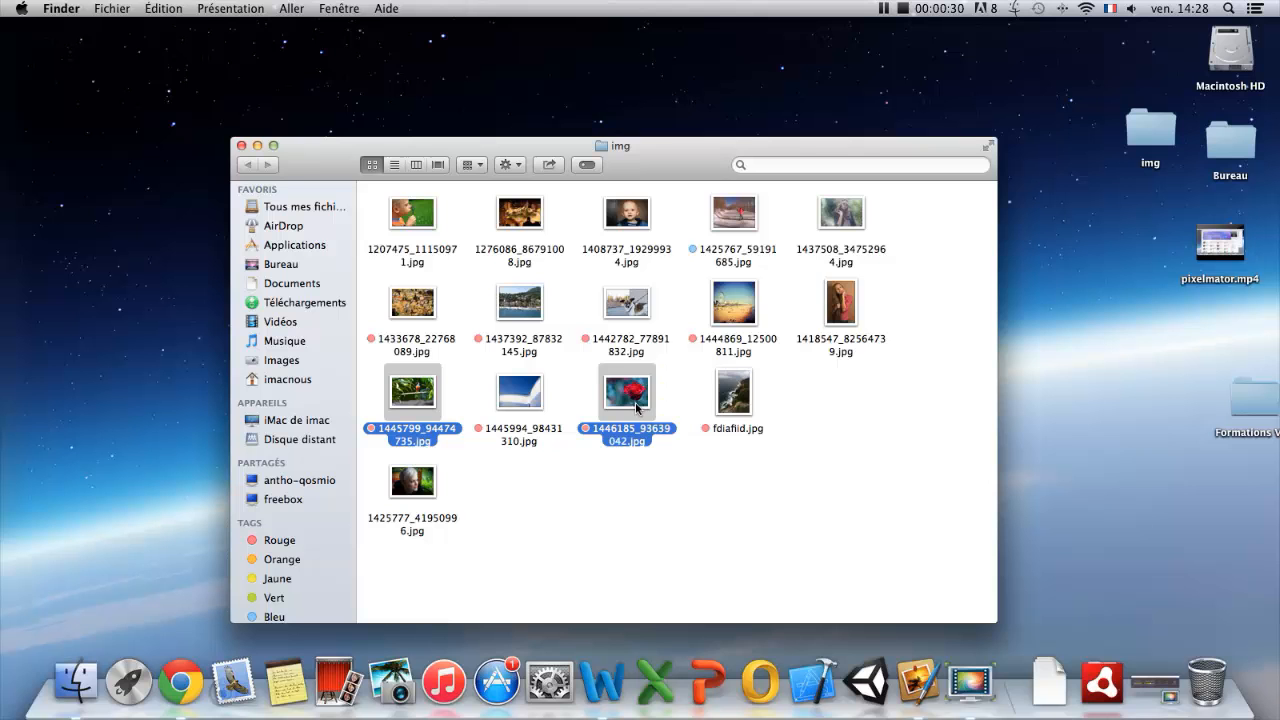
right_click(633, 404)
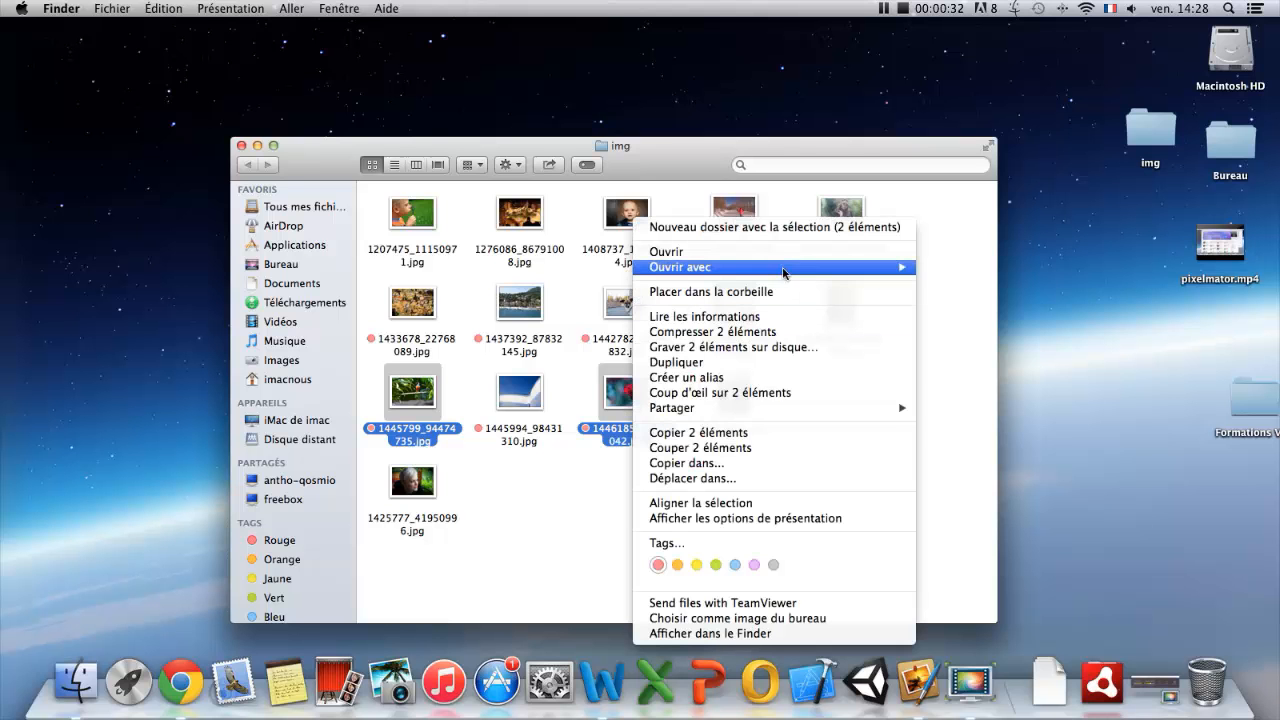
mouse_move(895, 267)
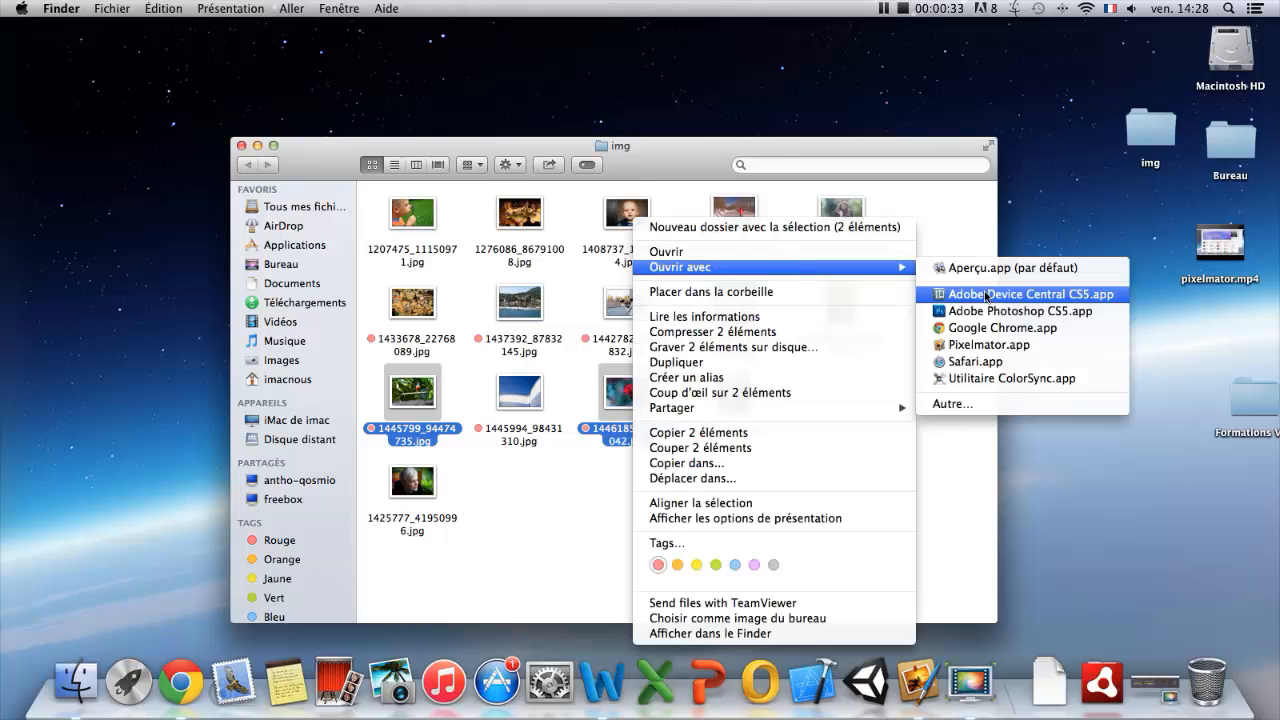
click(986, 345)
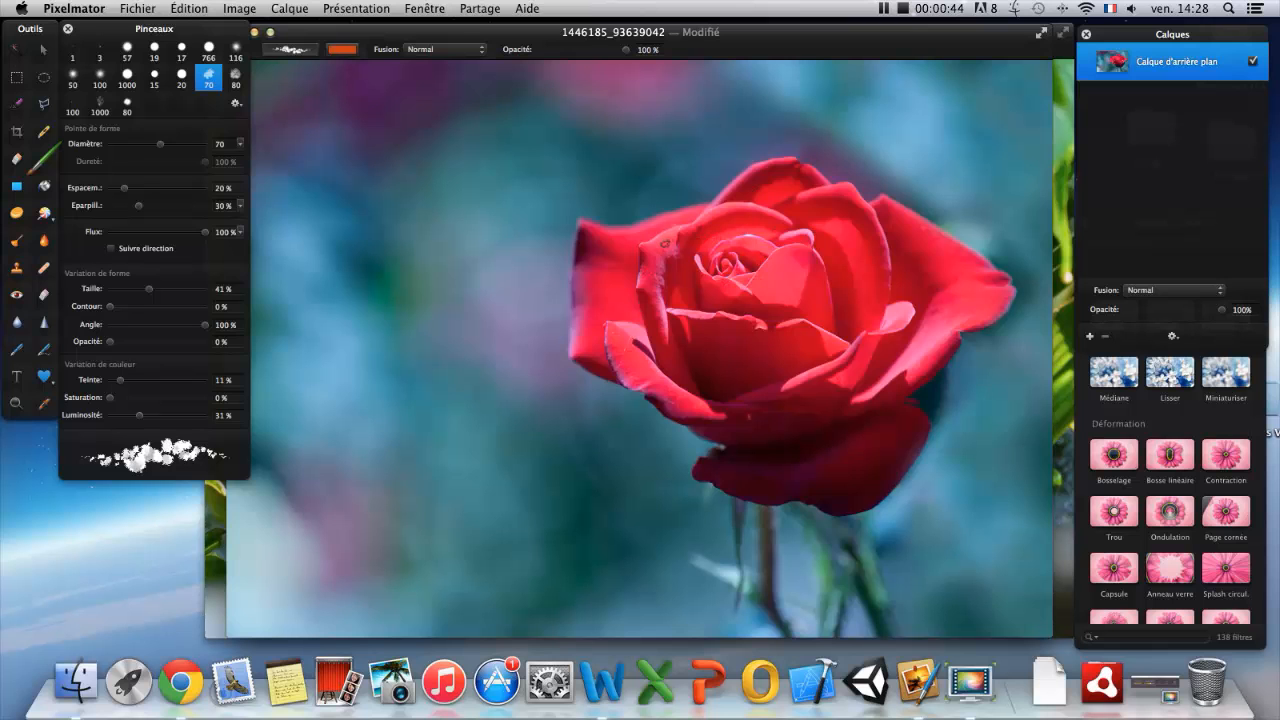
mouse_move(786, 31)
mouse_down()
mouse_move(790, 280)
mouse_move(752, 449)
mouse_move(777, 455)
mouse_move(786, 483)
mouse_move(807, 53)
mouse_up()
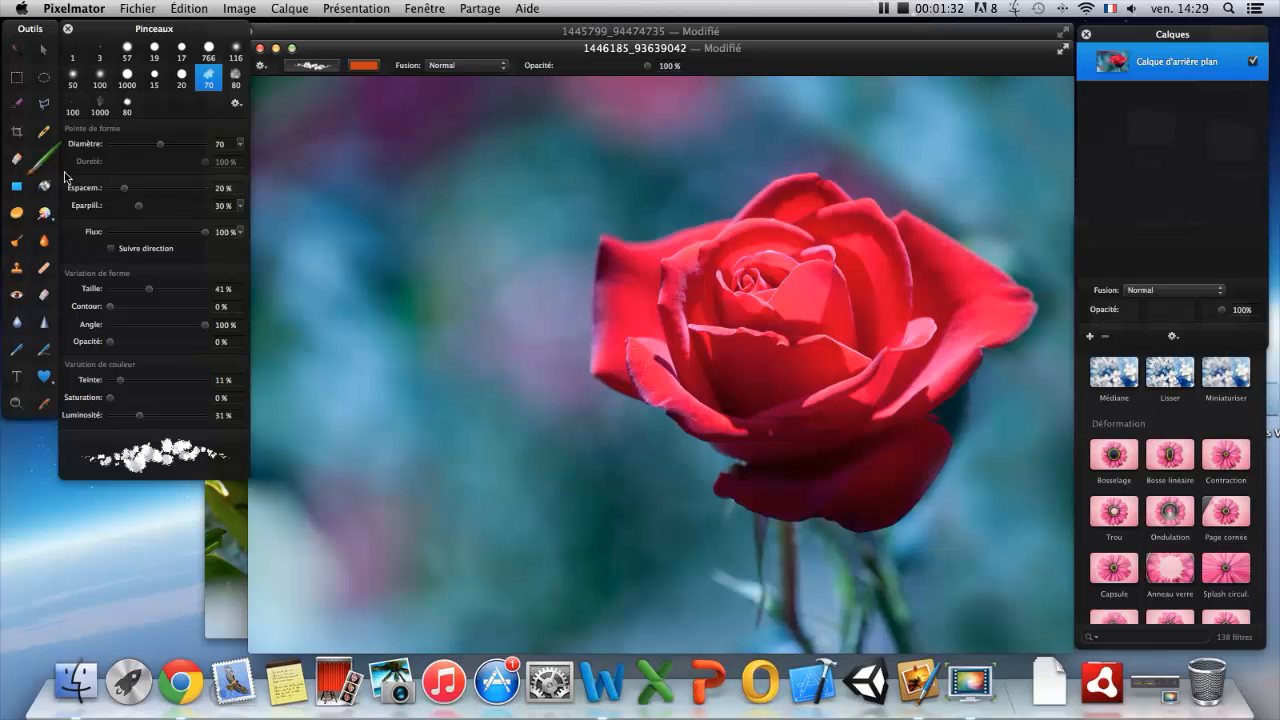
Step: Select the rose bloom with a rectangular marquee and cut it out of the image
click(16, 77)
drag(542, 136, 1050, 575)
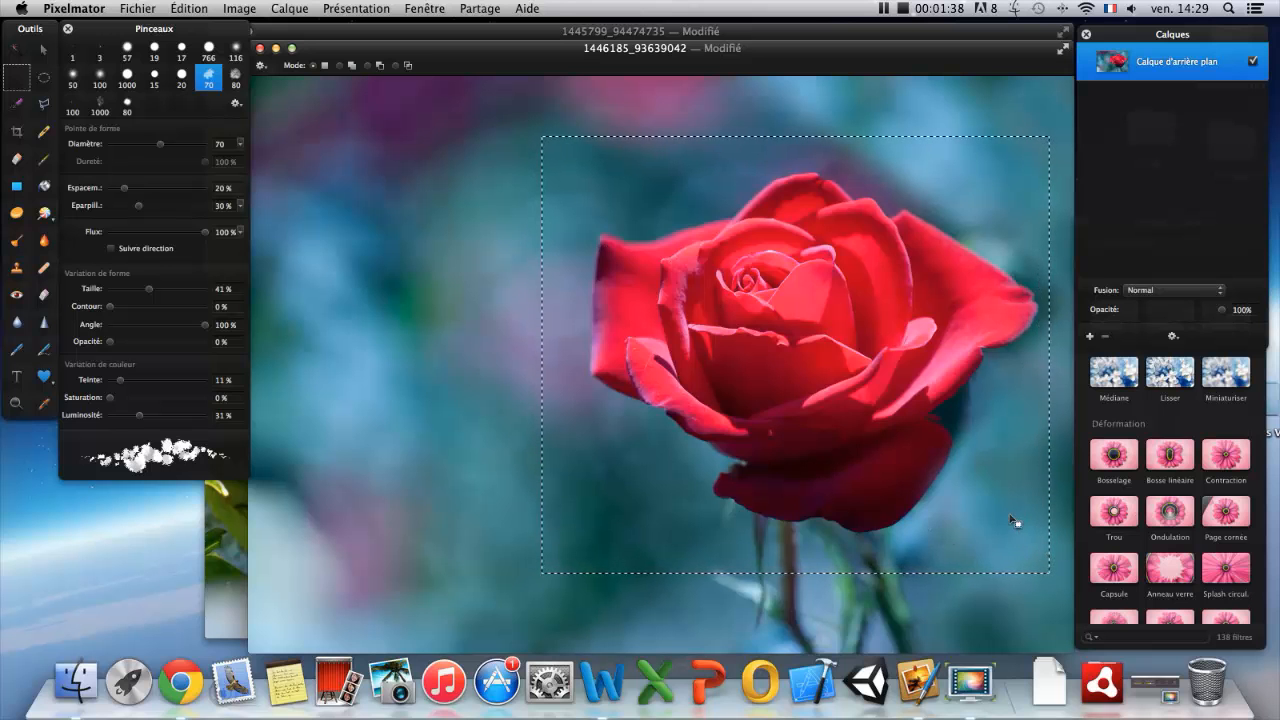
key(super+x)
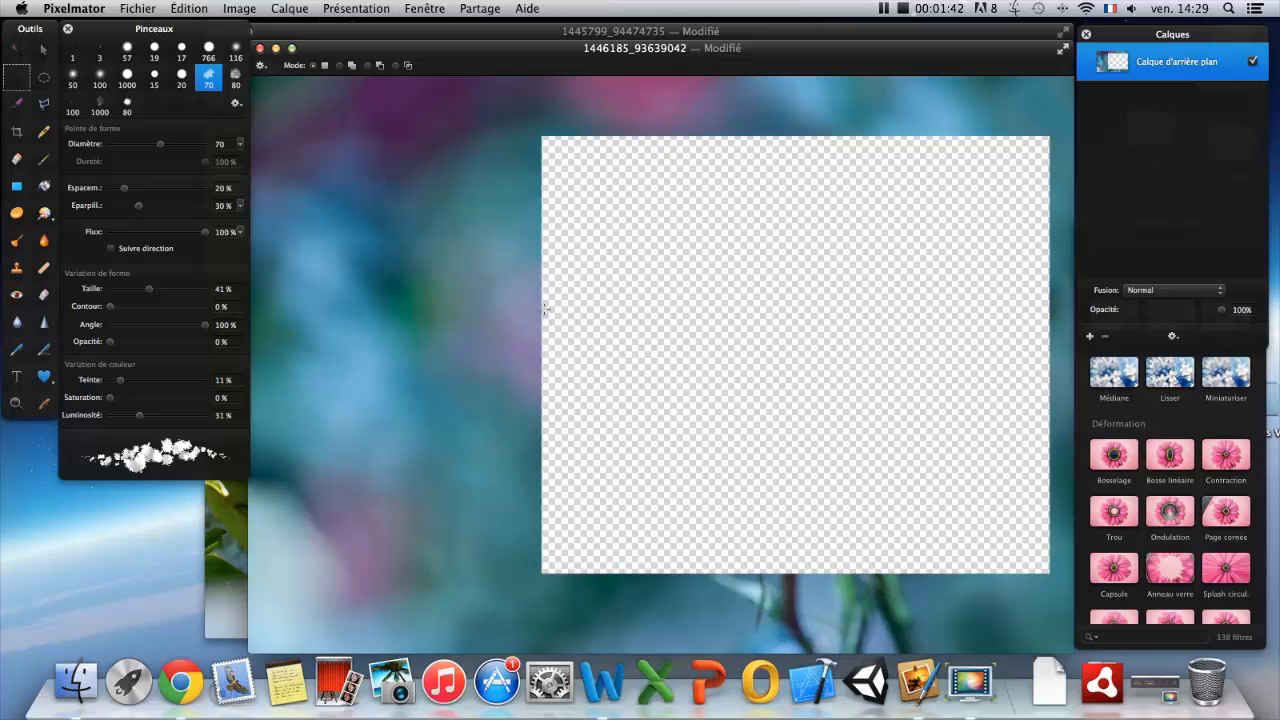
Step: Create a new 3175 × 2735 pixel document at 72 pixels/inch from the clipboard preset and paste the cut rose into it
key(super+n)
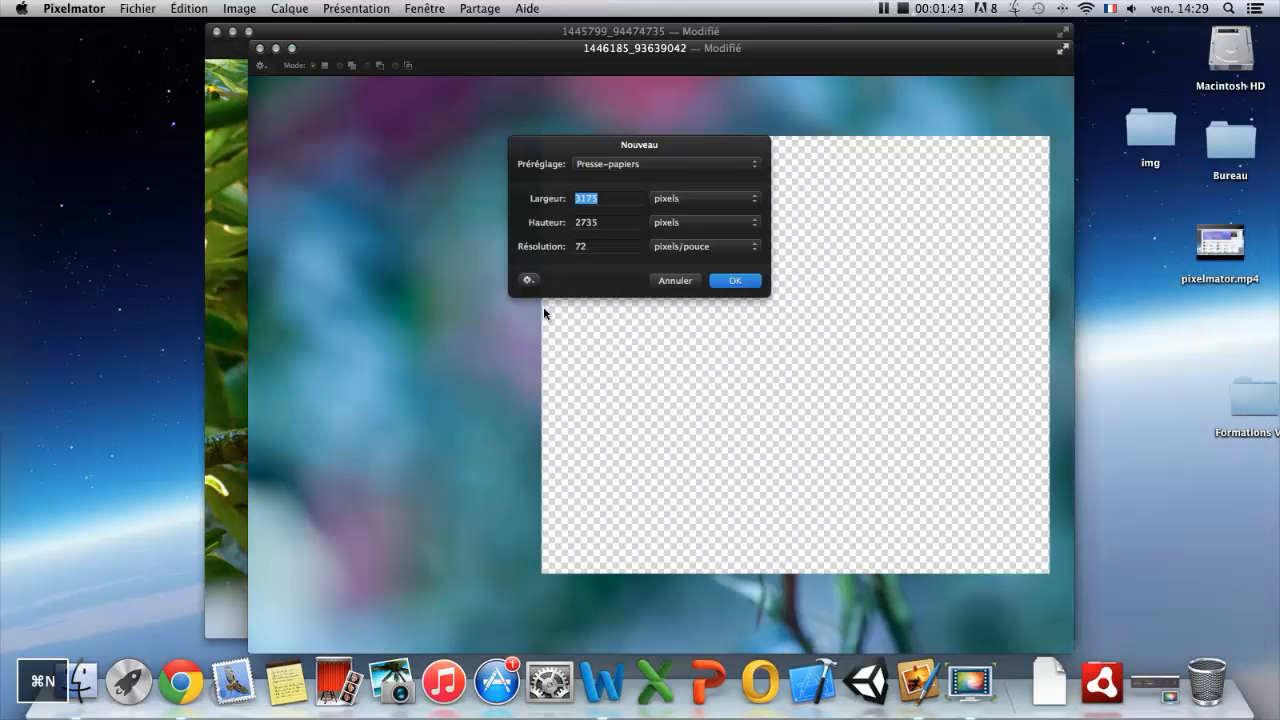
click(722, 285)
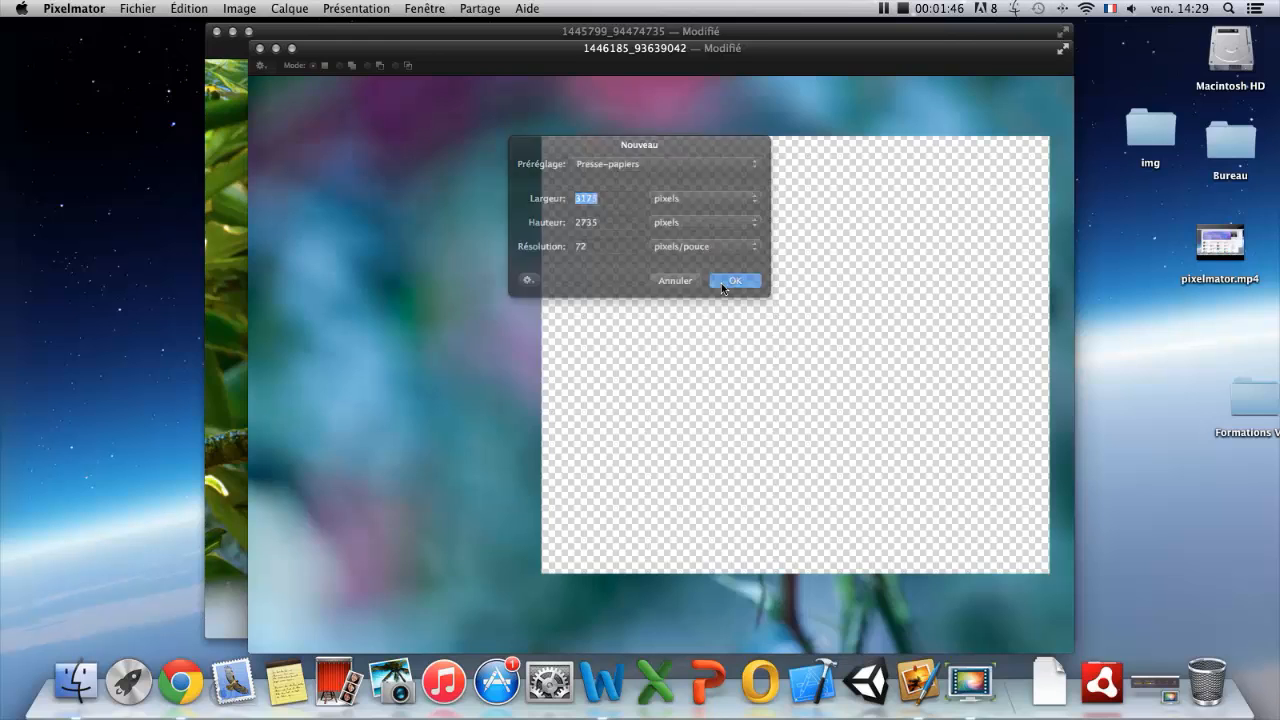
key(super+v)
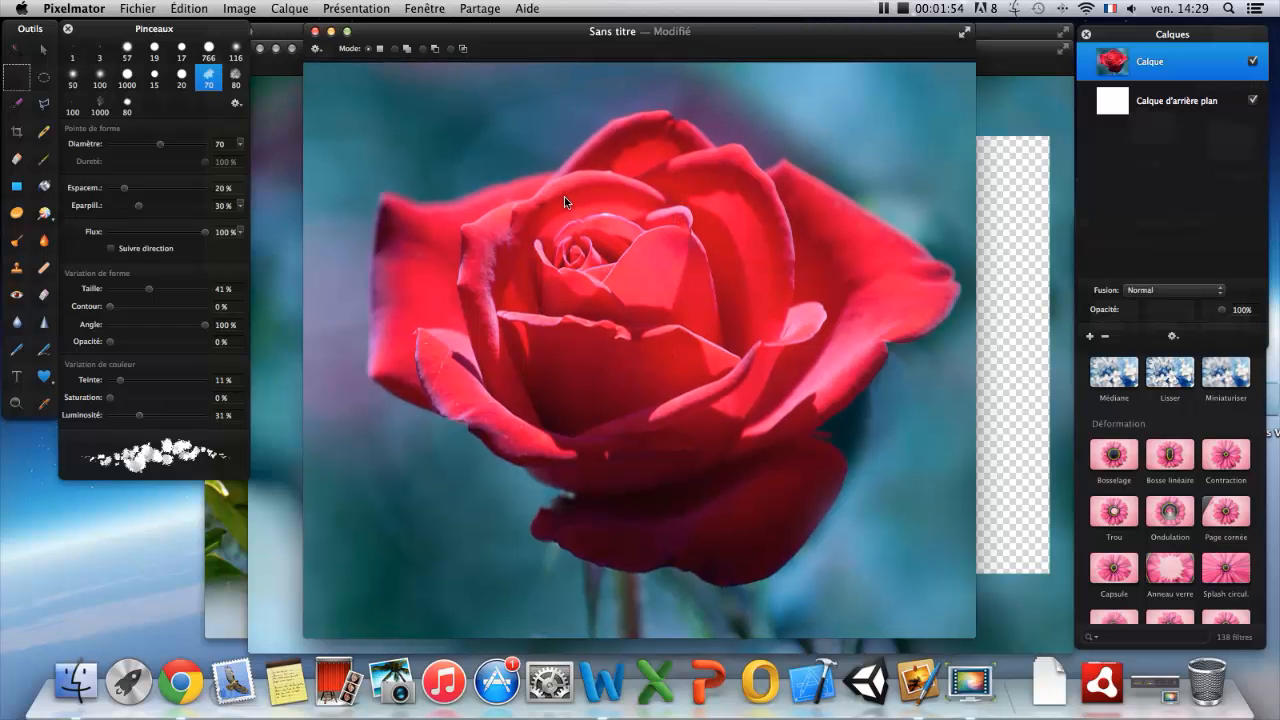
mouse_move(531, 39)
mouse_down()
mouse_move(667, 507)
mouse_move(663, 562)
mouse_move(590, 180)
mouse_move(537, 42)
mouse_up()
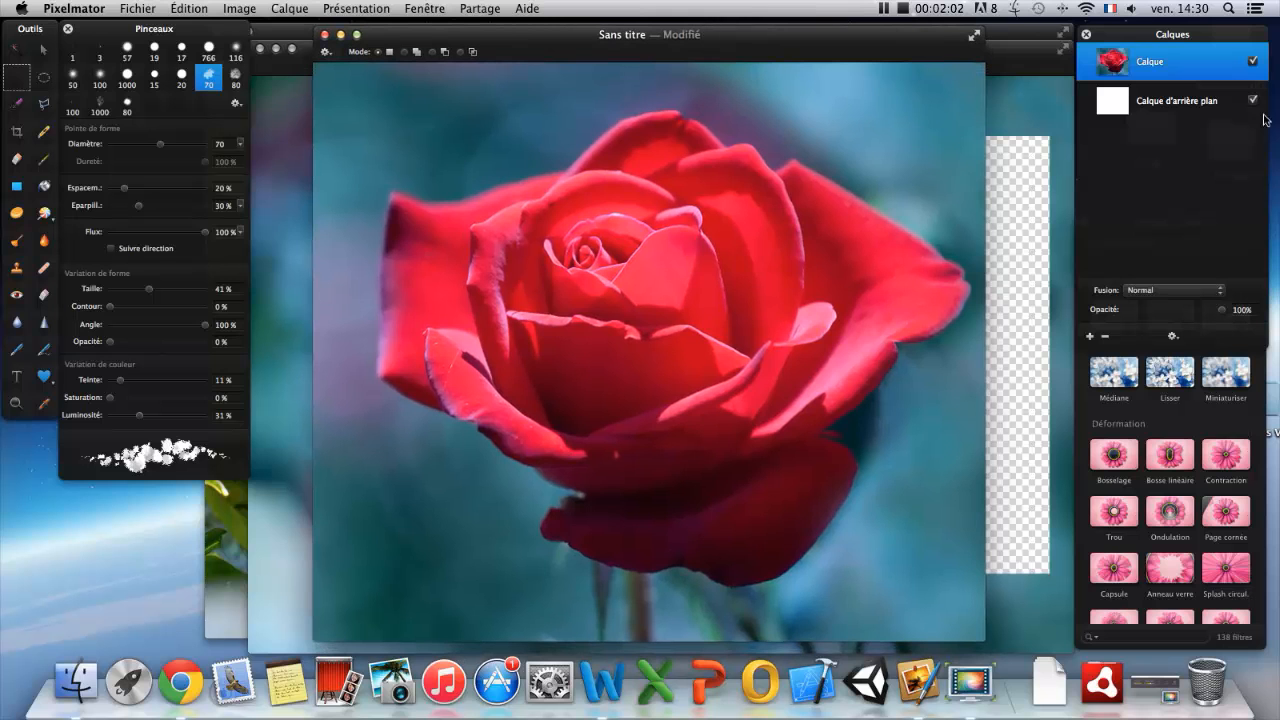
click(884, 16)
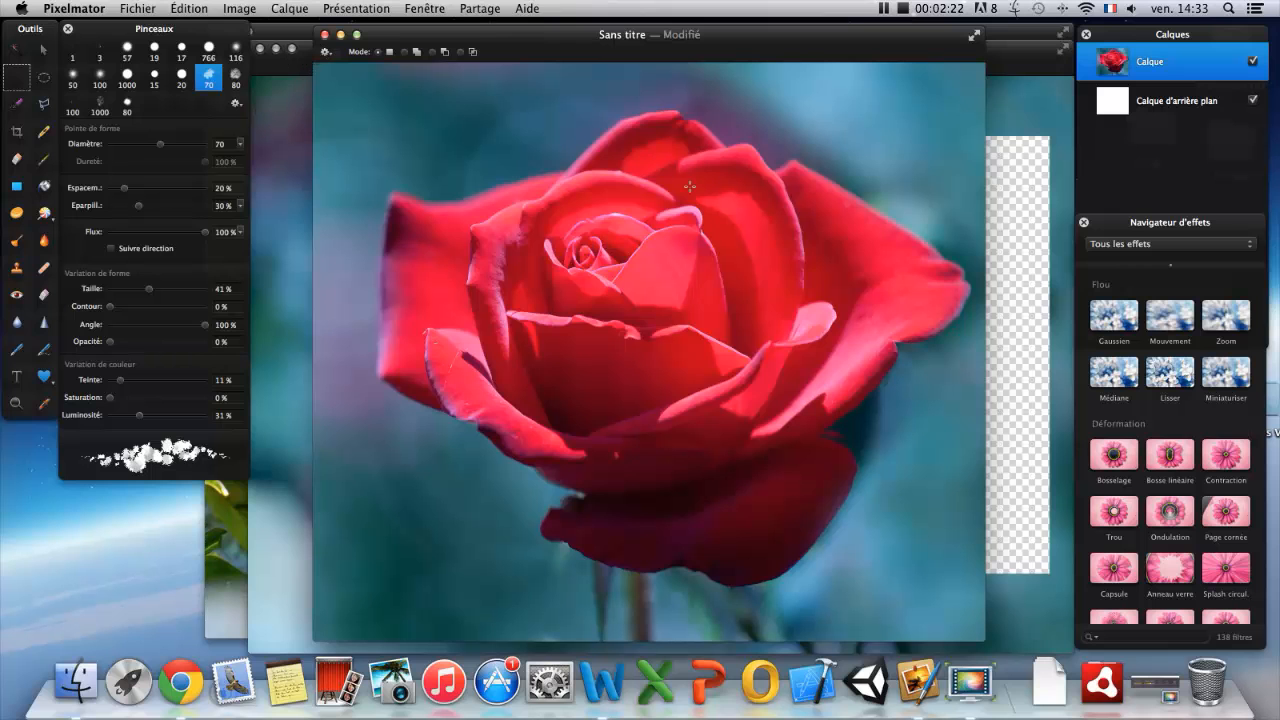
Step: Close the untitled document without saving and undo the cut in the rose image
click(323, 38)
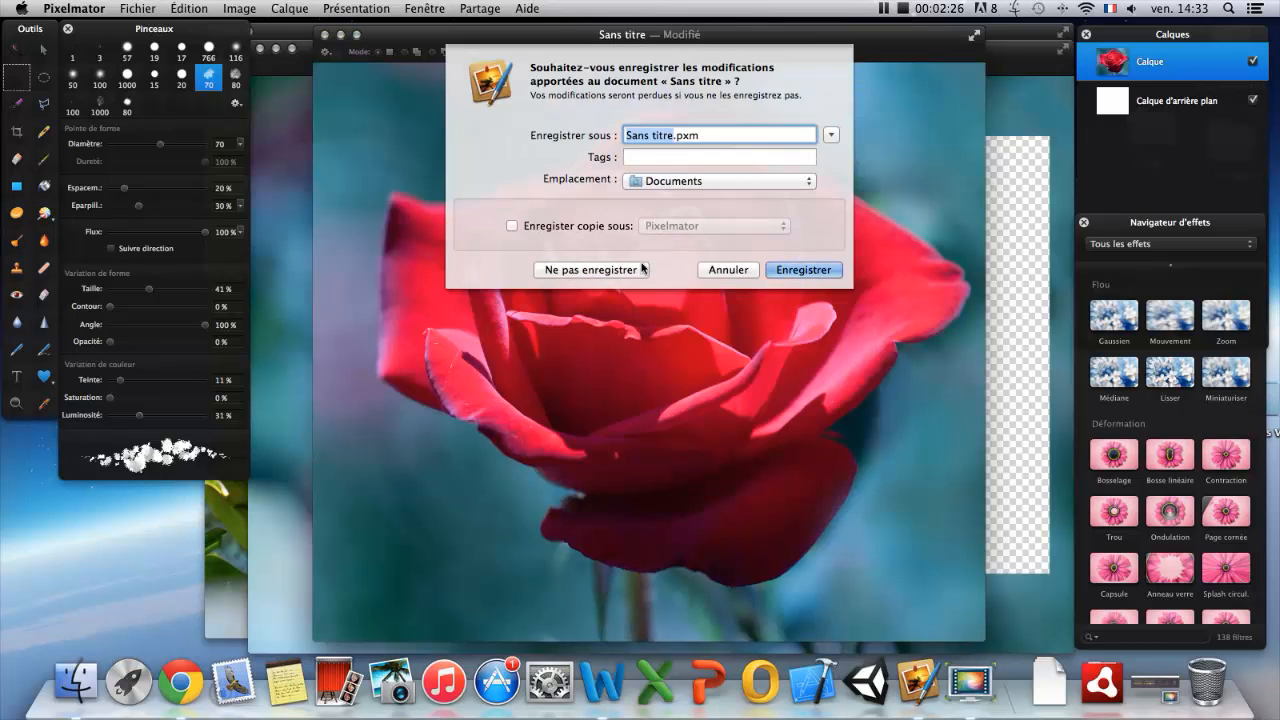
click(638, 272)
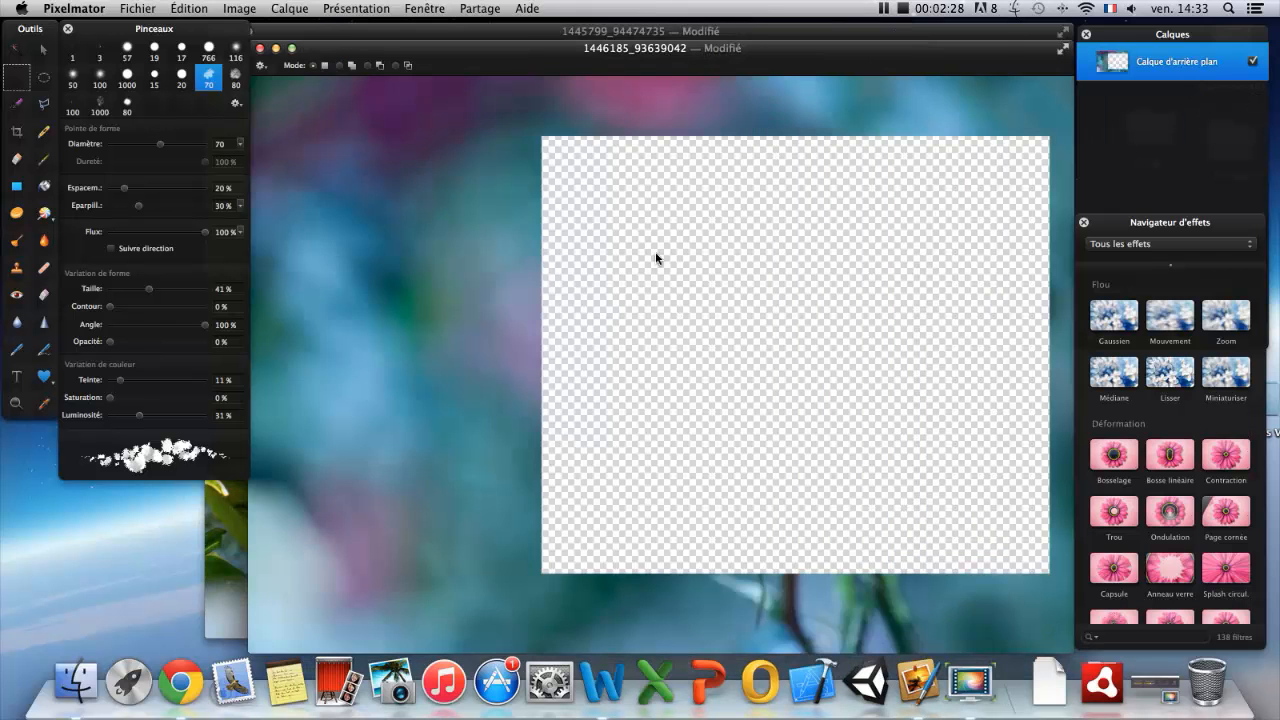
key(super+z)
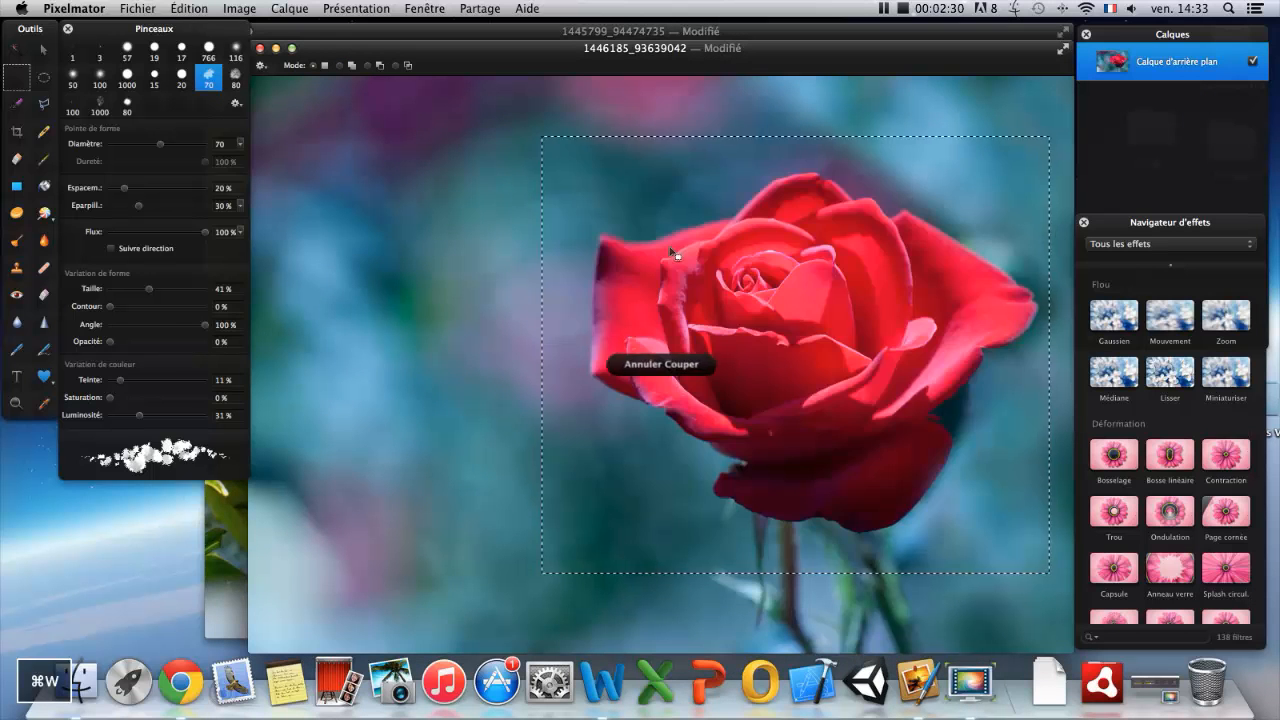
Step: Replace the rectangular selection with an elliptical marquee around the rose bloom, and clear that selection too
key(super+d)
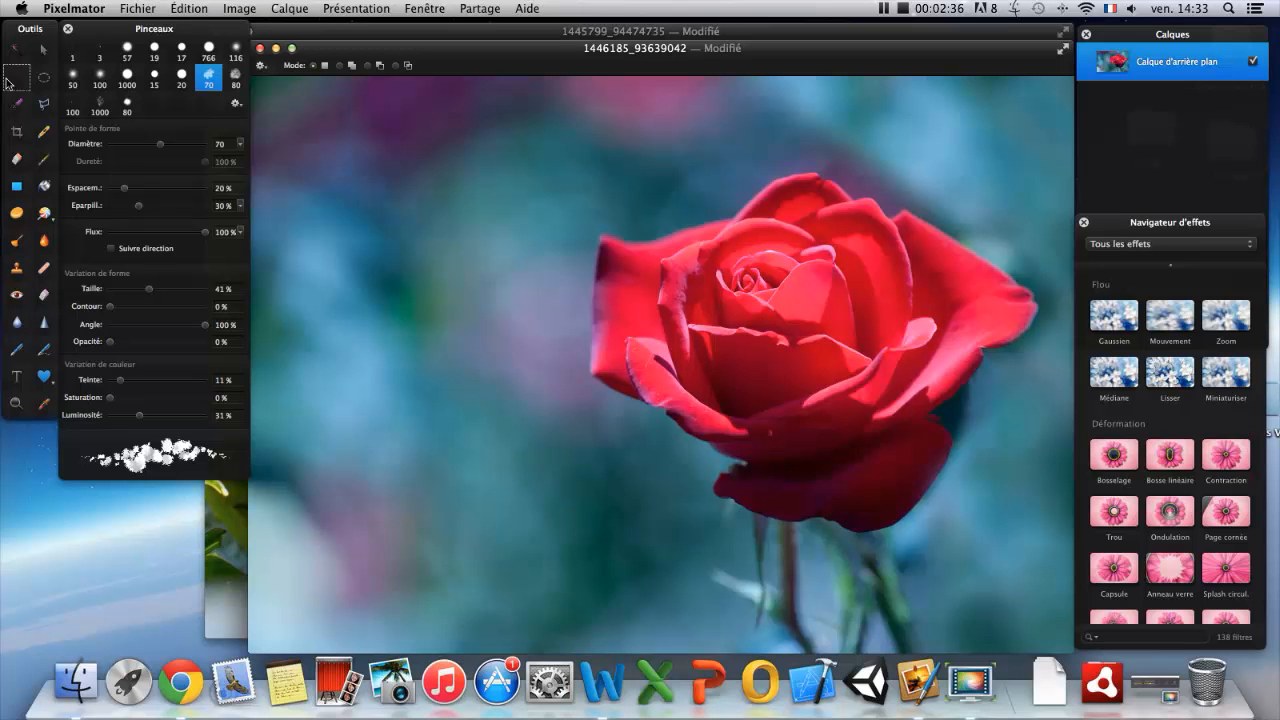
click(43, 85)
drag(598, 180, 1046, 525)
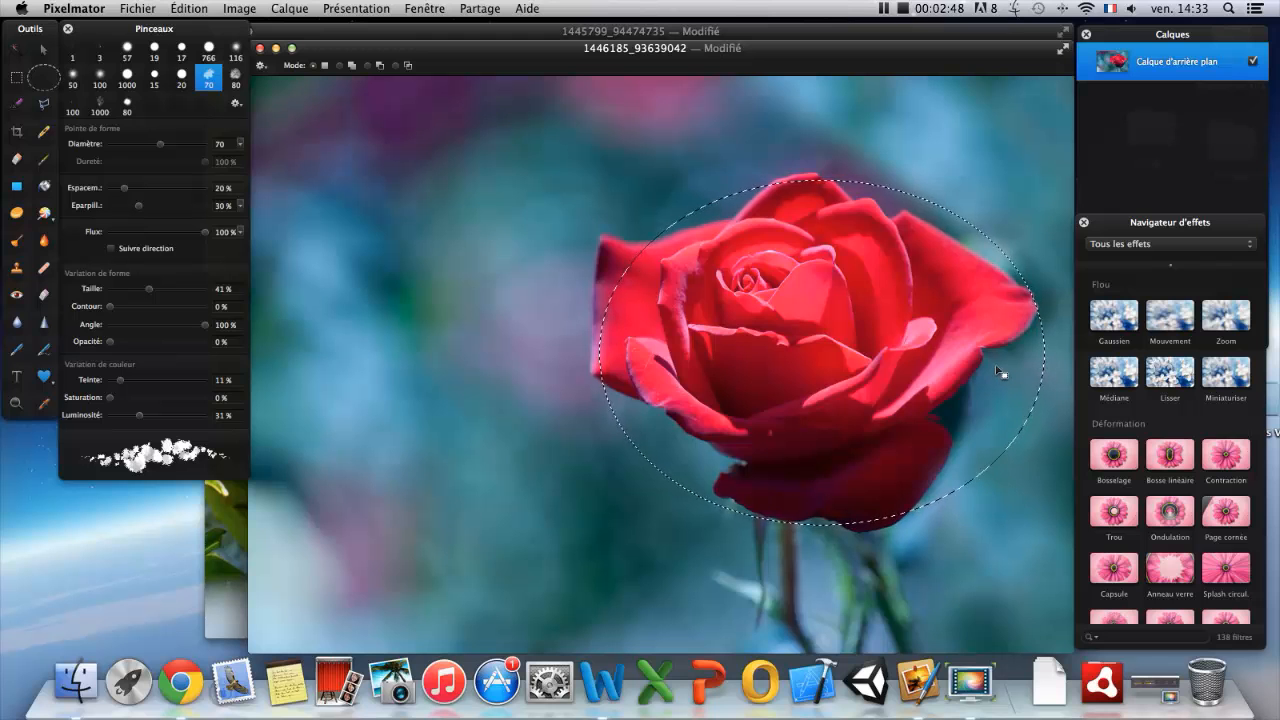
key(super+d)
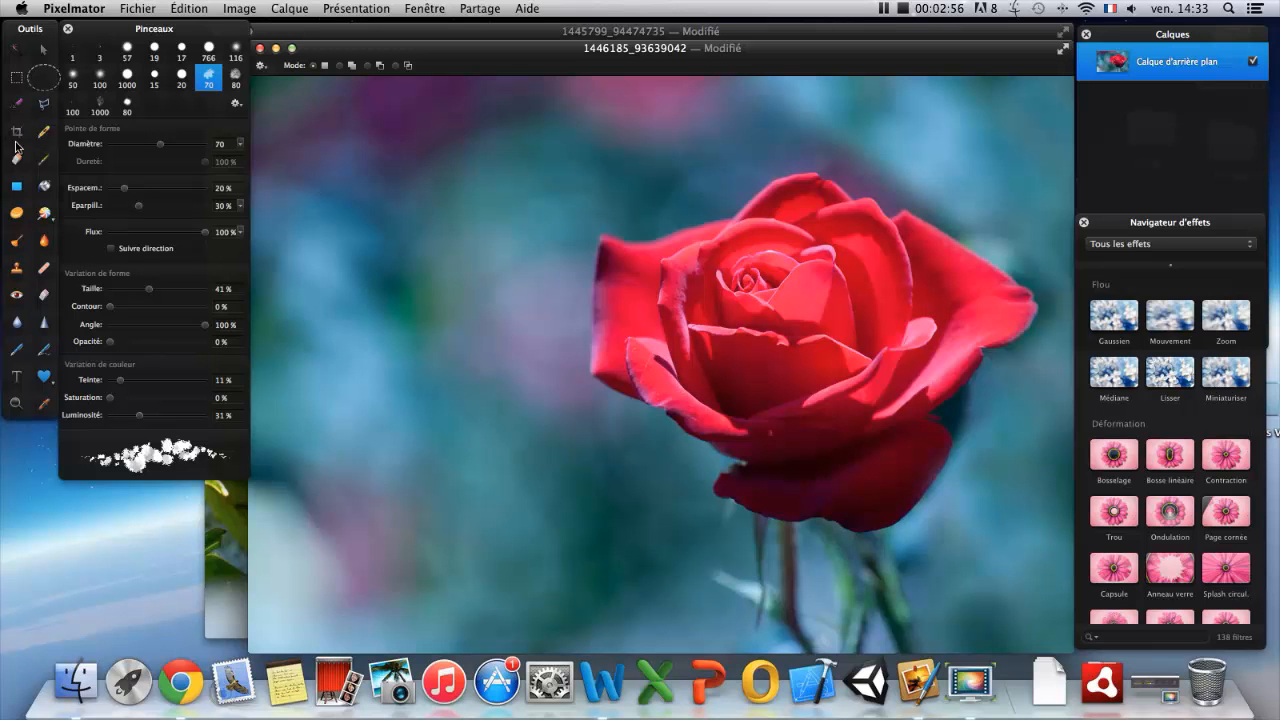
Step: Try a Magic Wand selection on the rose's red petals and undo it
click(14, 50)
drag(790, 300, 853, 303)
key(super+z)
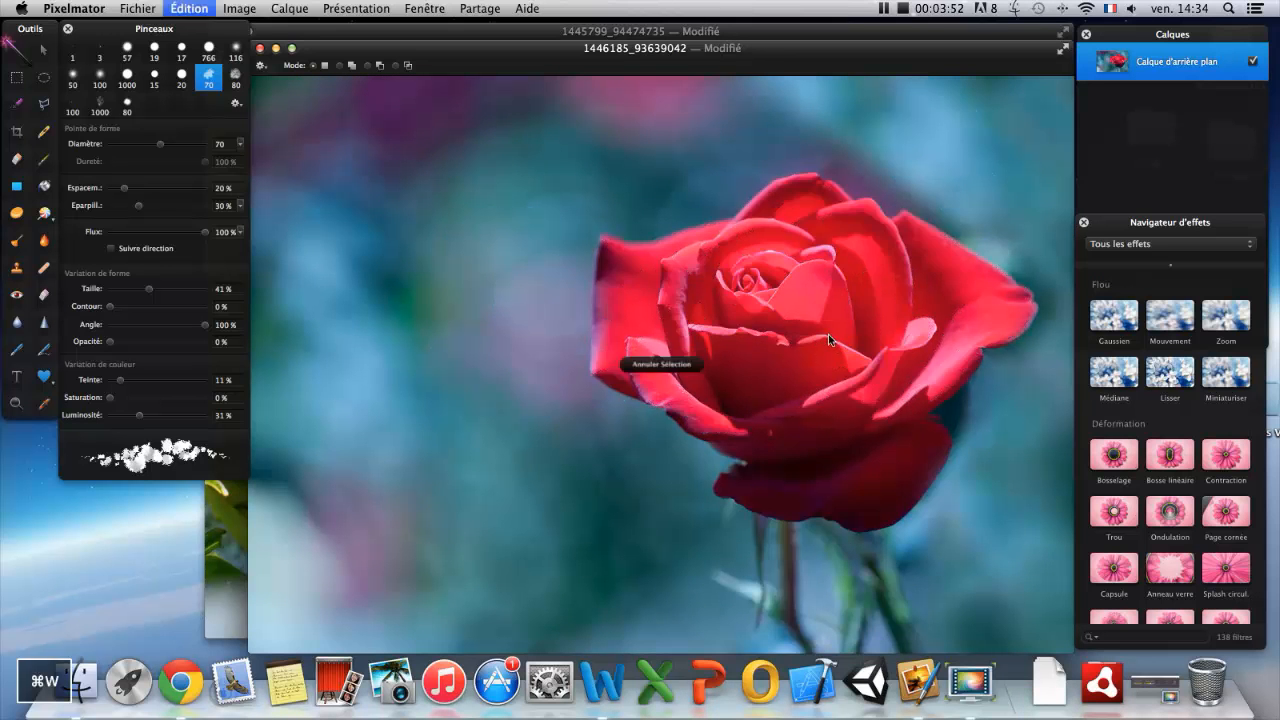
Step: Select the rose's red petals with the Magic Wand, adding the dark lower petals, pale petal edges and centre to the selection
drag(799, 355, 872, 353)
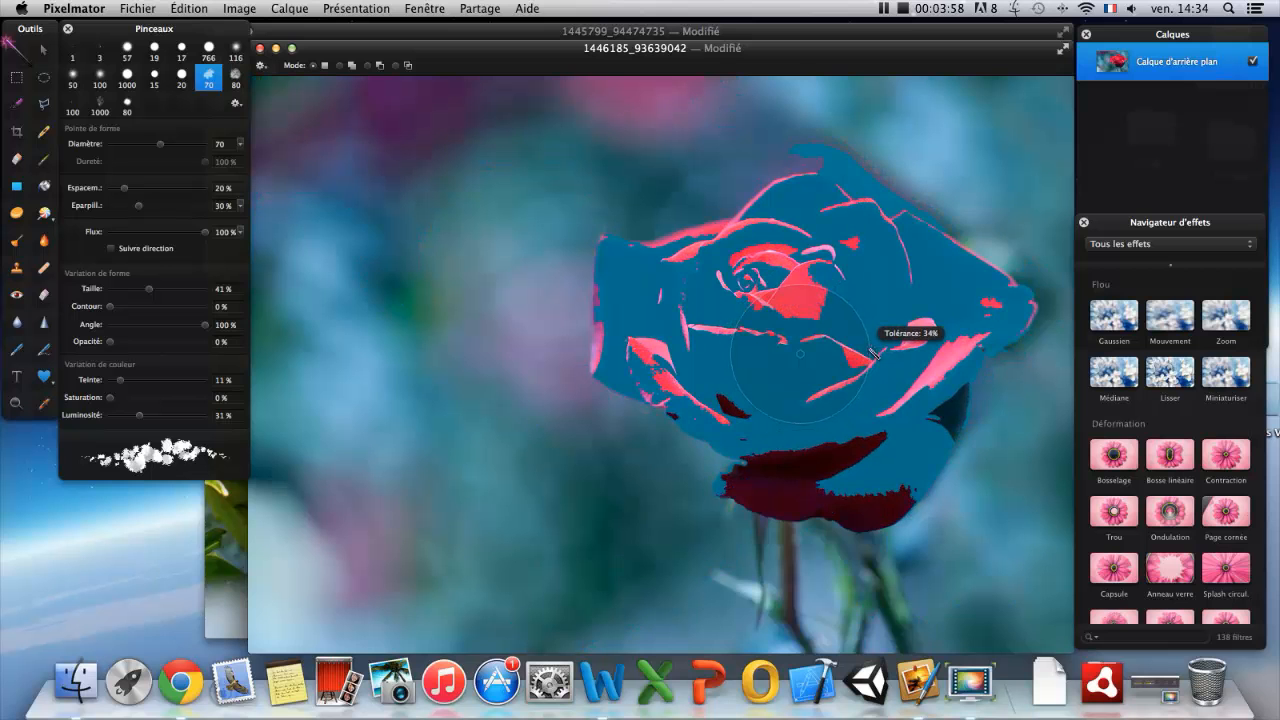
drag(872, 353, 884, 320)
drag(789, 464, 817, 467)
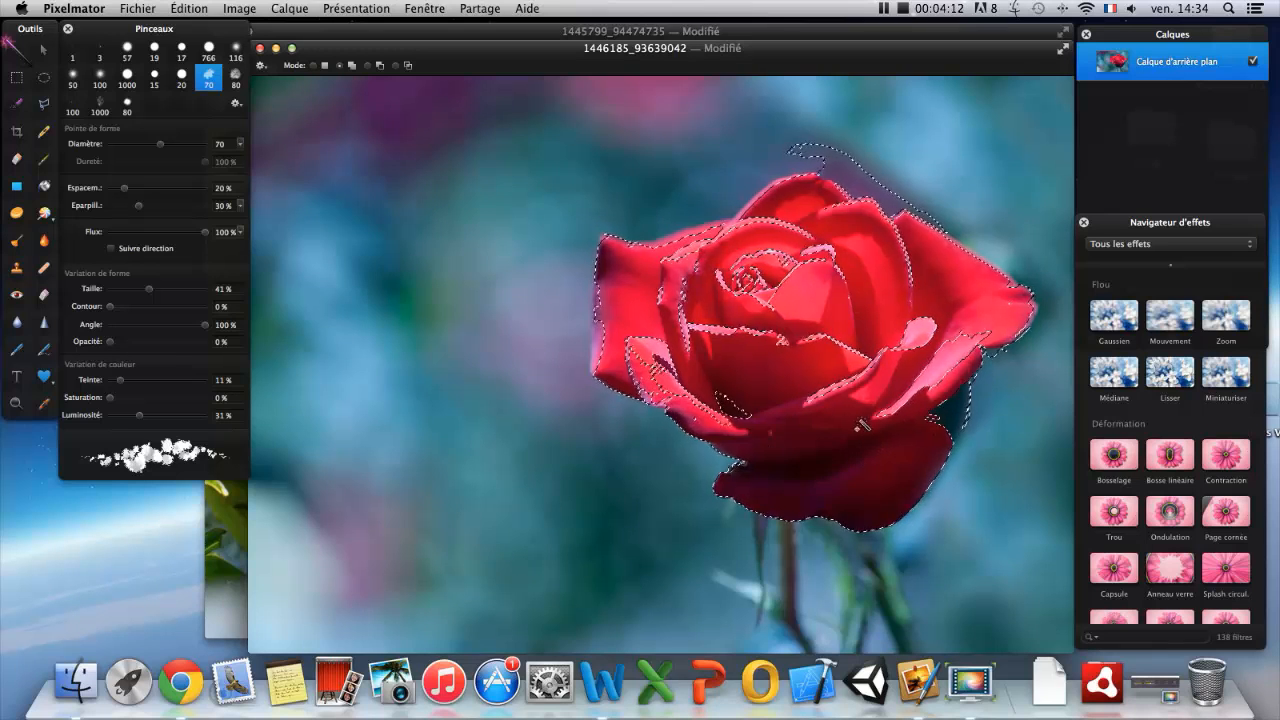
drag(918, 333, 945, 333)
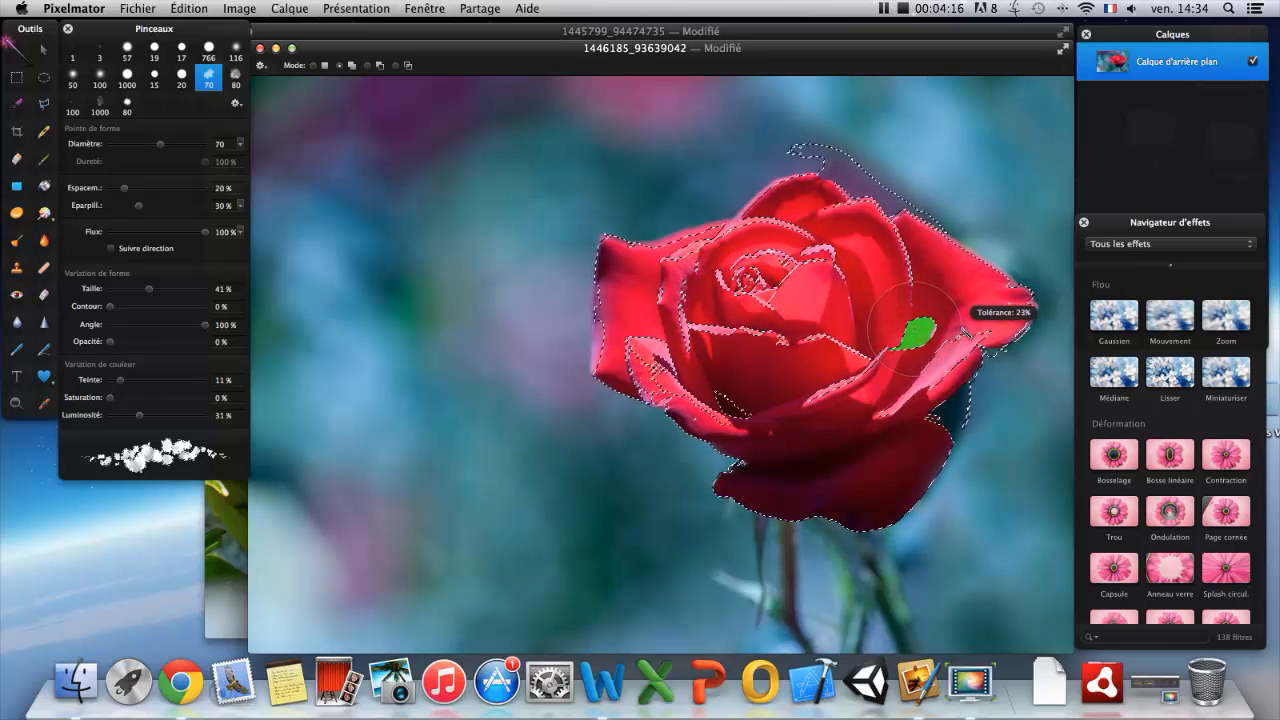
drag(947, 362, 964, 354)
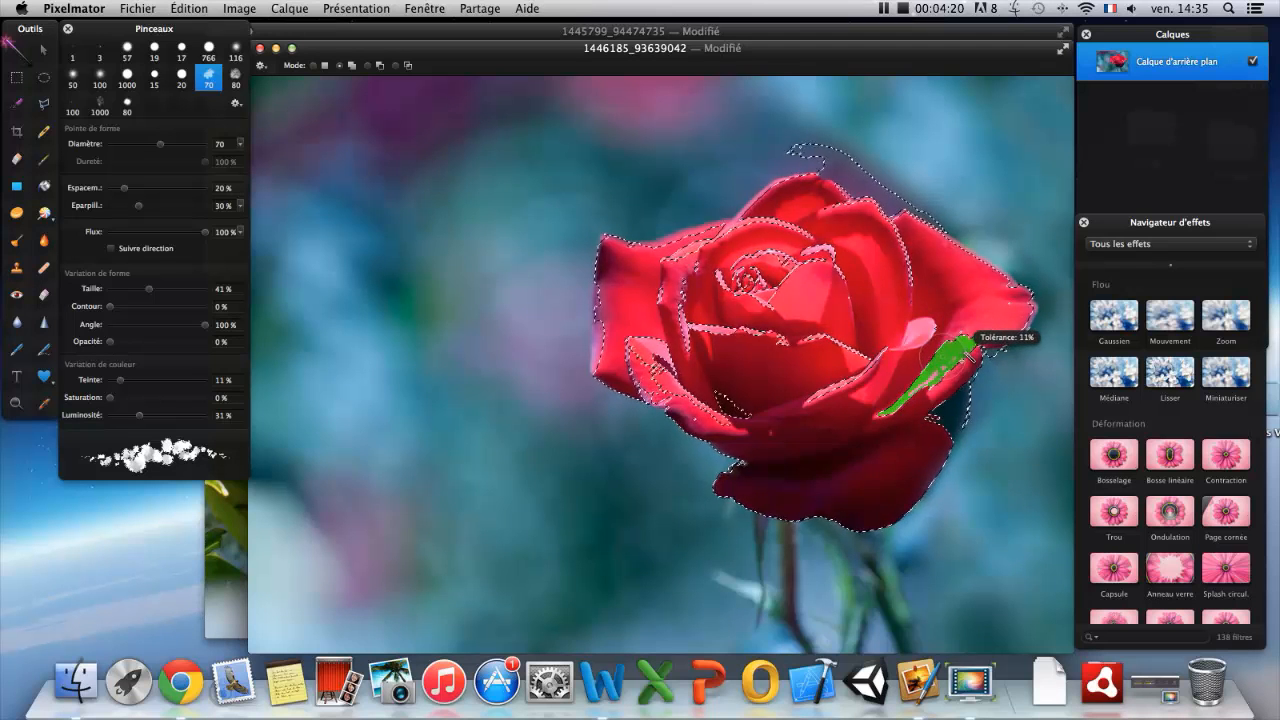
drag(709, 337, 748, 330)
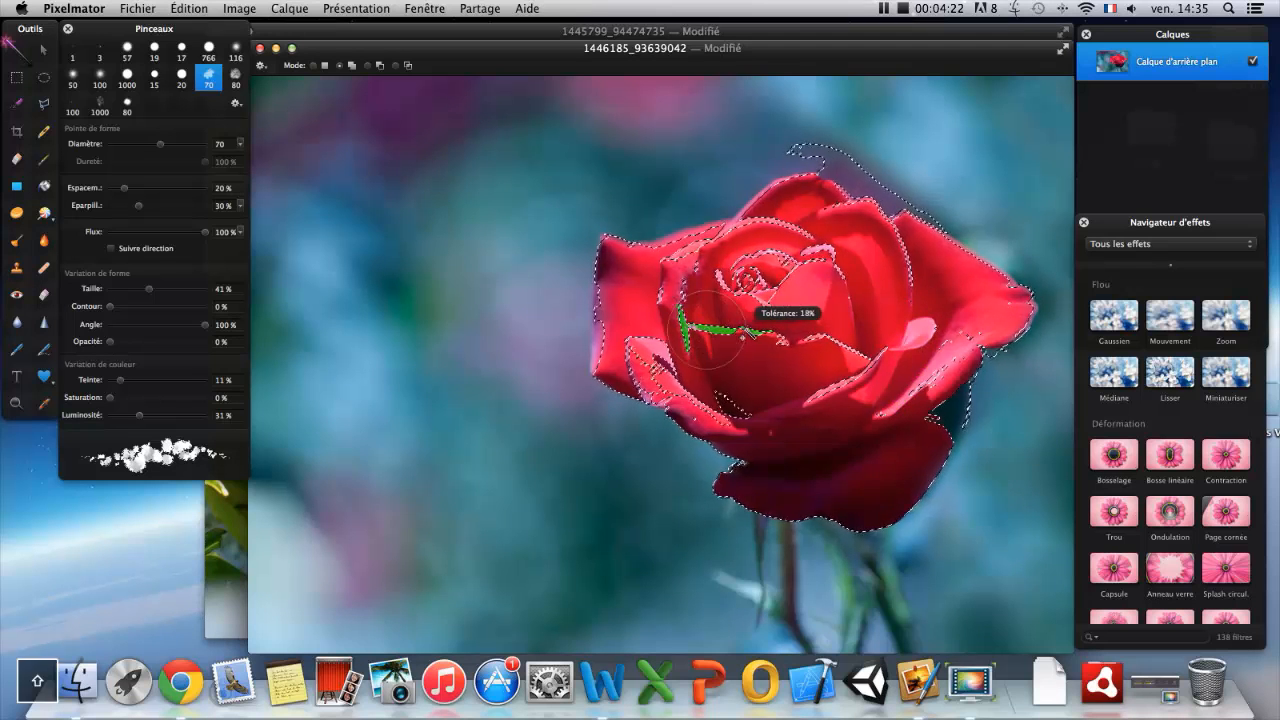
drag(765, 287, 808, 288)
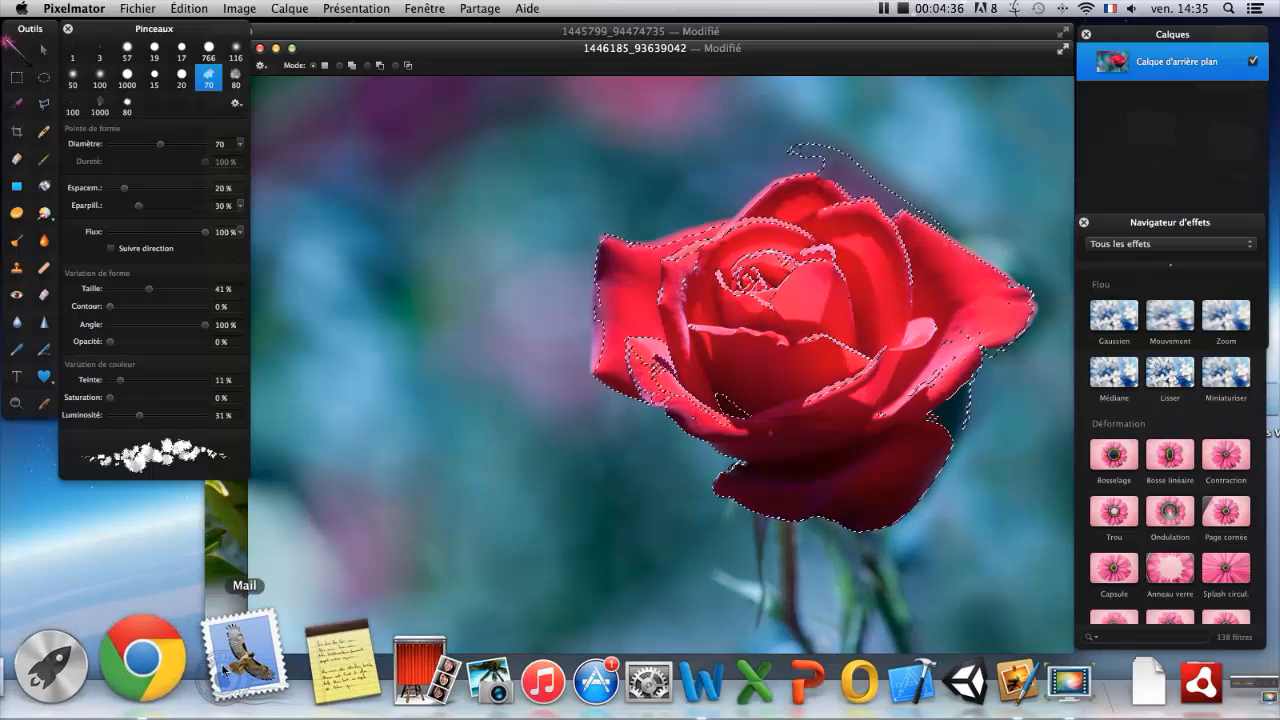
Step: Open 1445994_98431310.jpg from the img folder in Pixelmator and select its whole blue sky with the Magic Wand
click(60, 660)
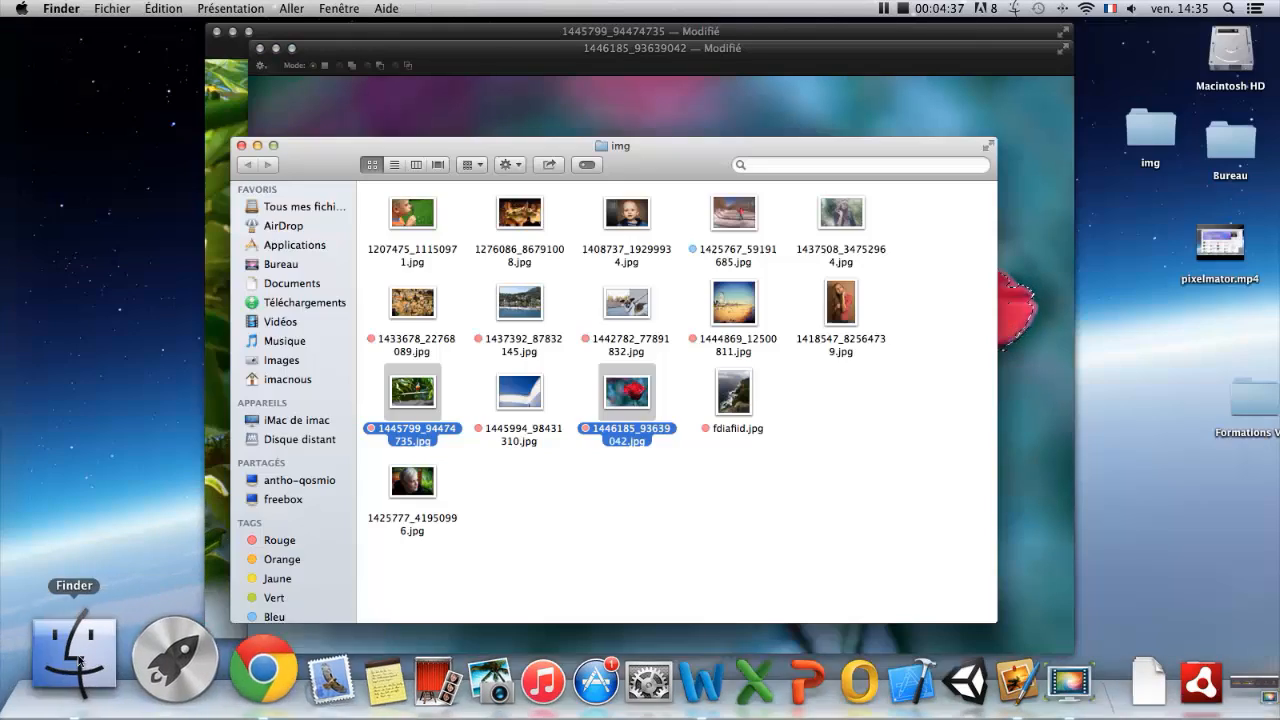
click(872, 472)
right_click(531, 401)
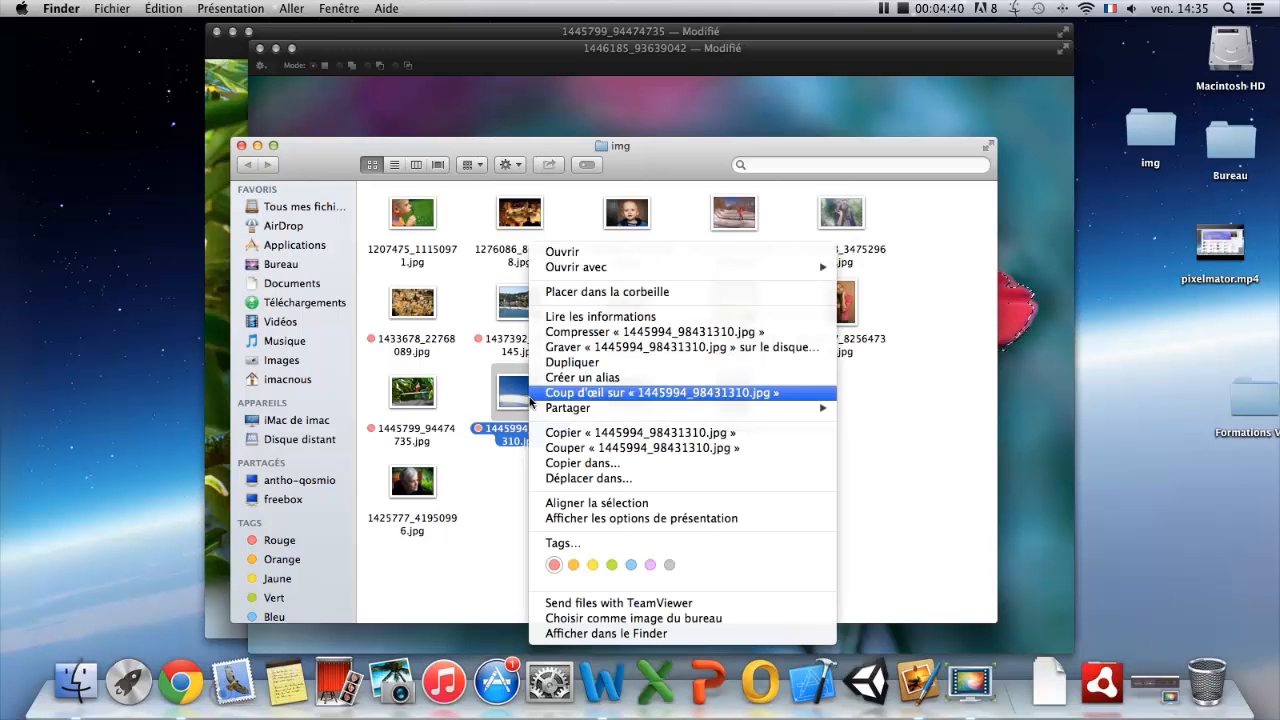
mouse_move(676, 270)
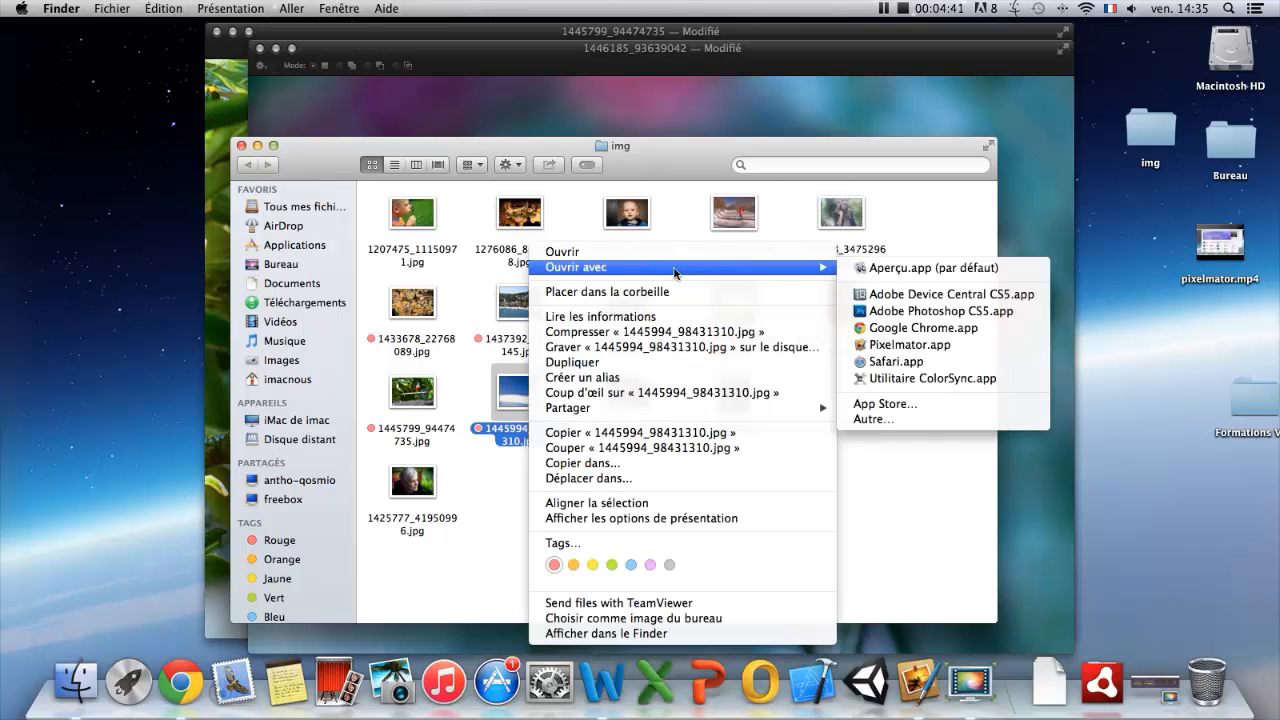
click(925, 345)
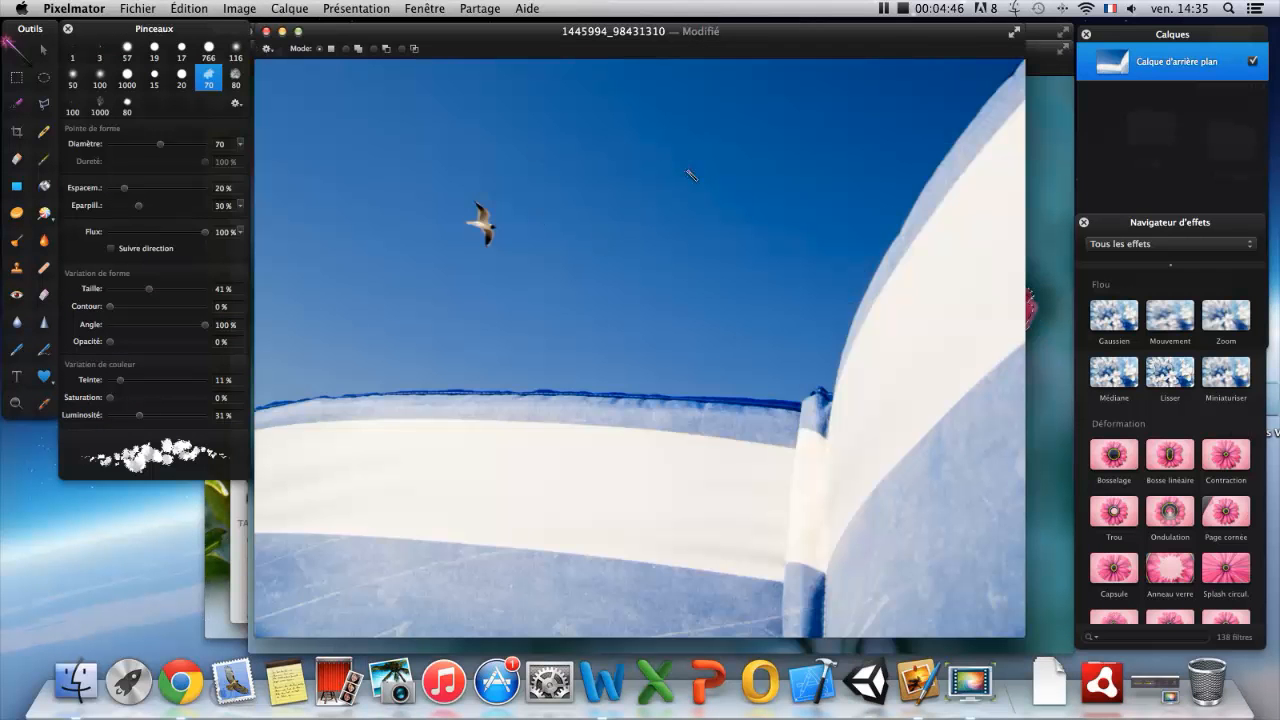
drag(679, 158, 749, 162)
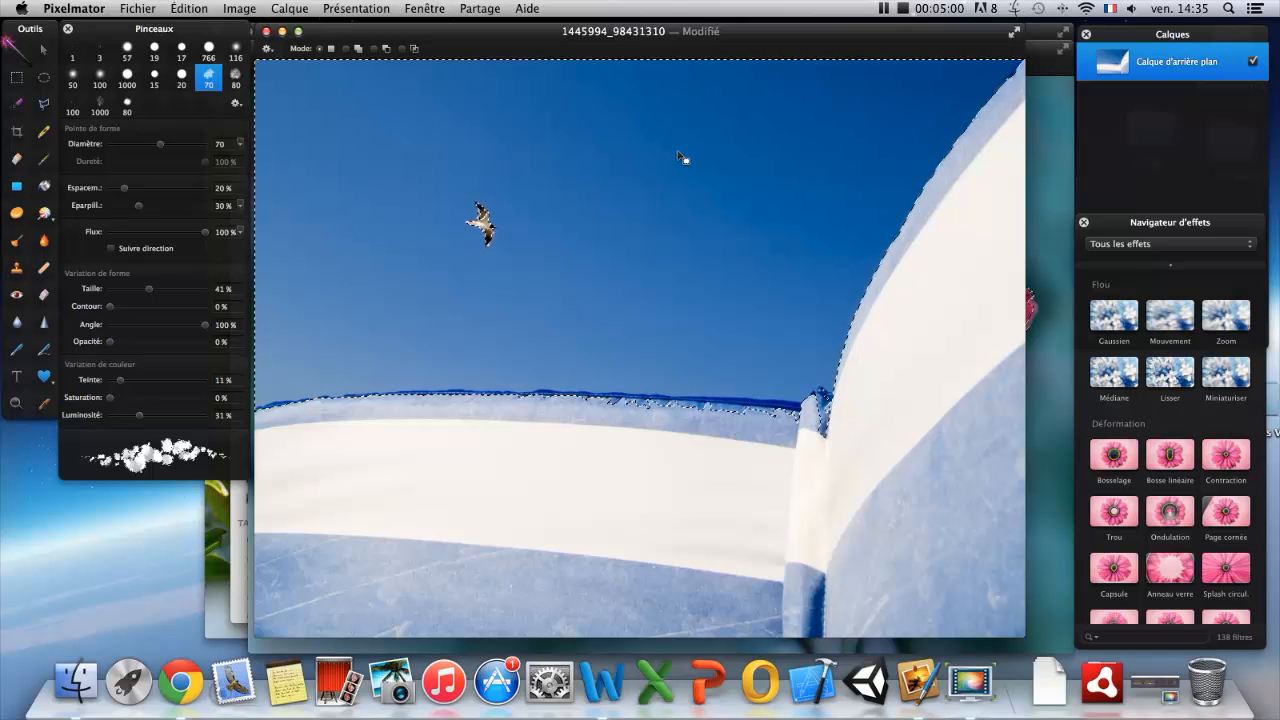
drag(468, 33, 553, 127)
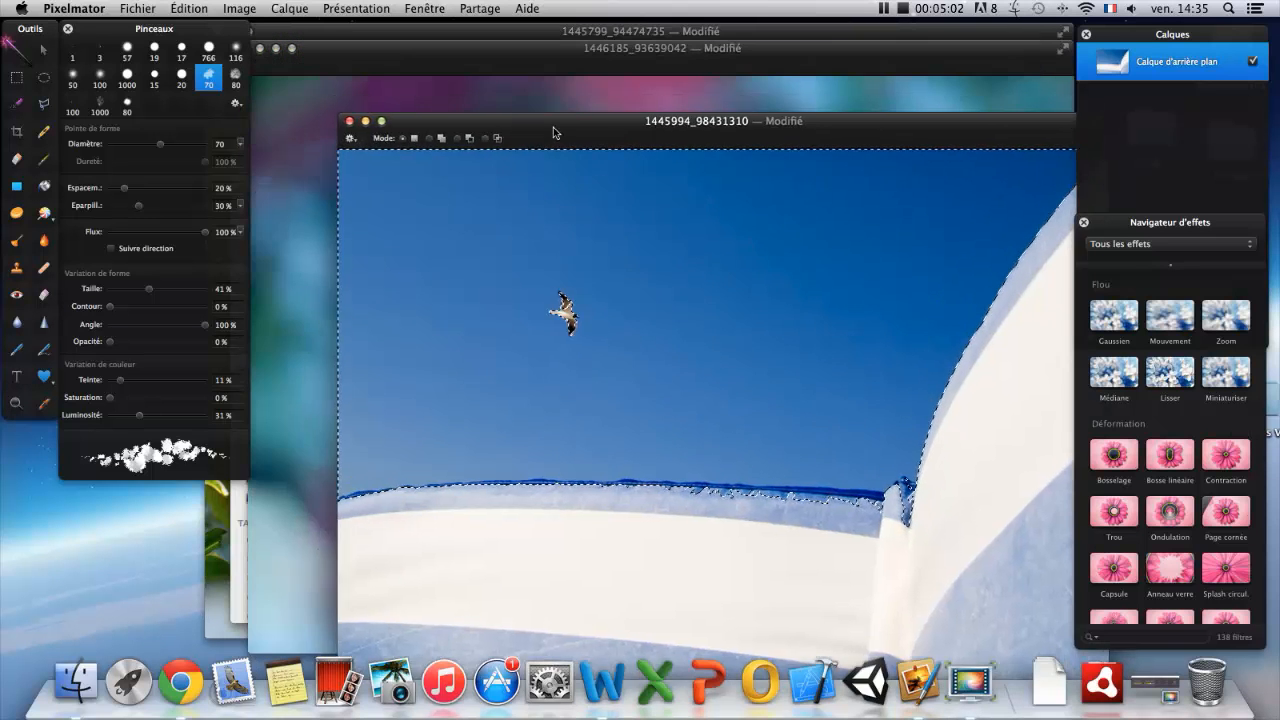
Step: Return to the rose image and clear its petal selection
click(506, 66)
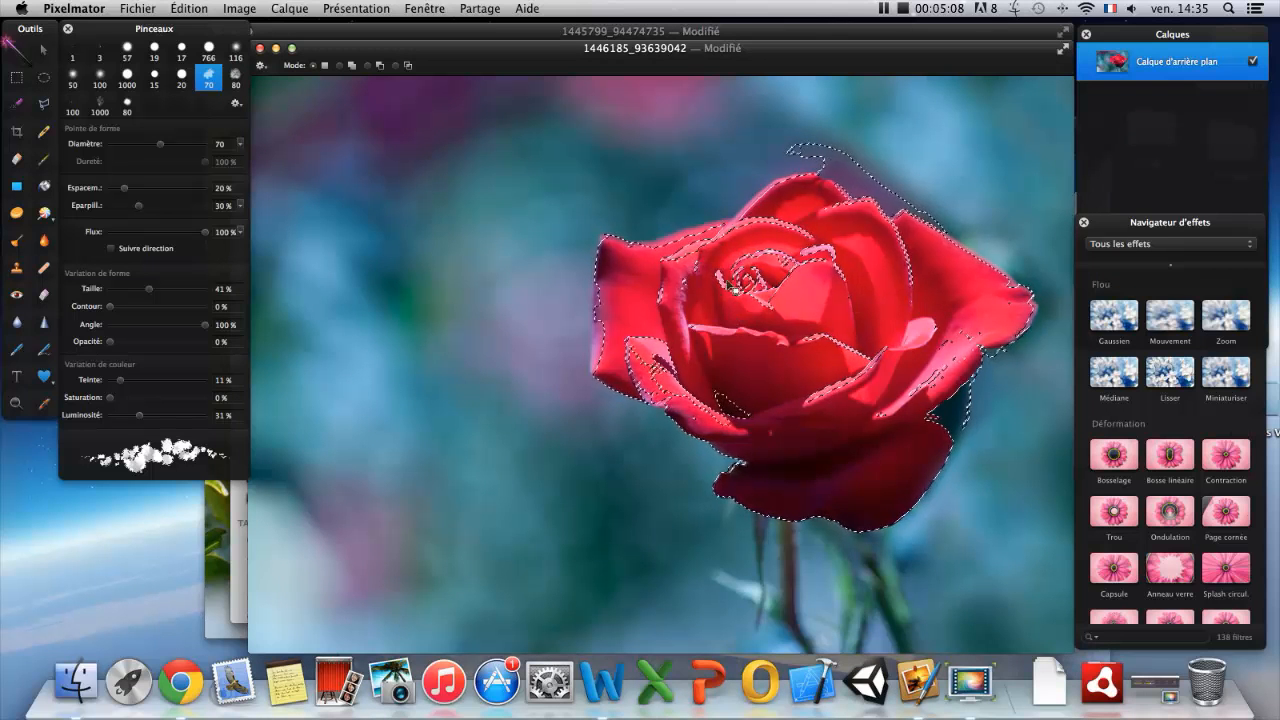
key(super+d)
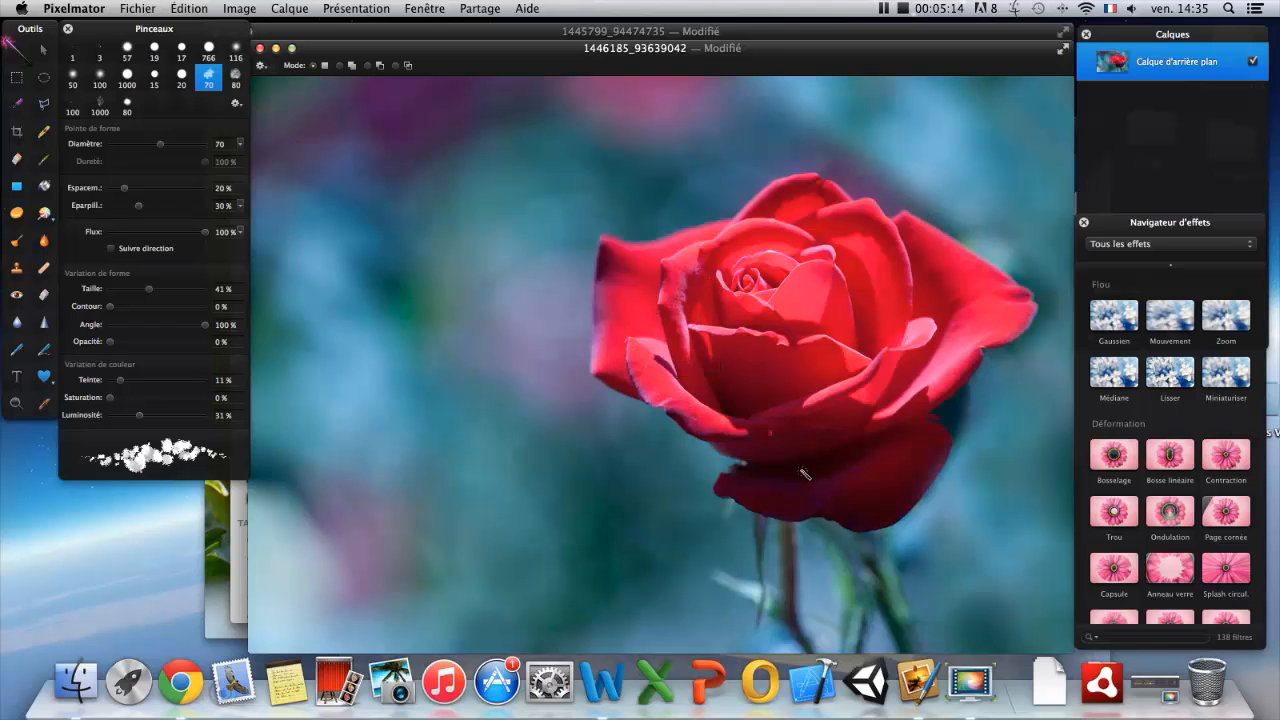
Step: Select the whole rose blossom by painting over its petals with the brush selection tool
click(20, 110)
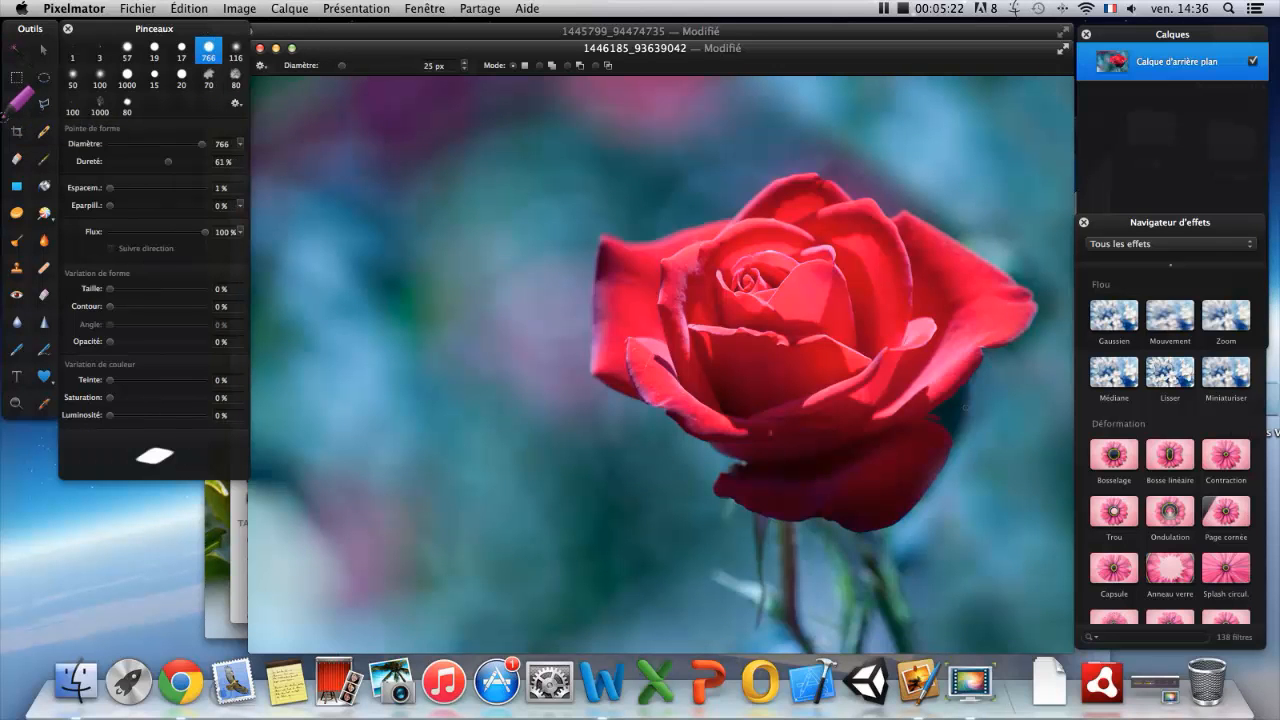
click(638, 357)
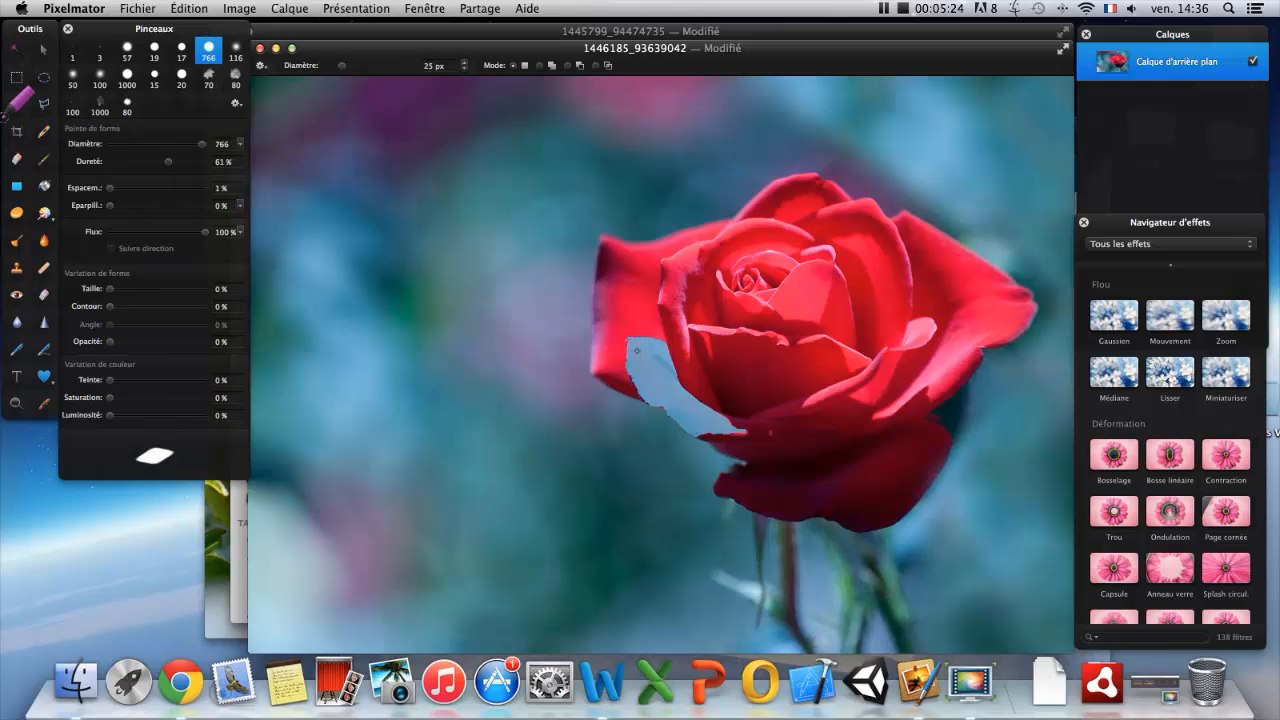
drag(625, 331, 622, 314)
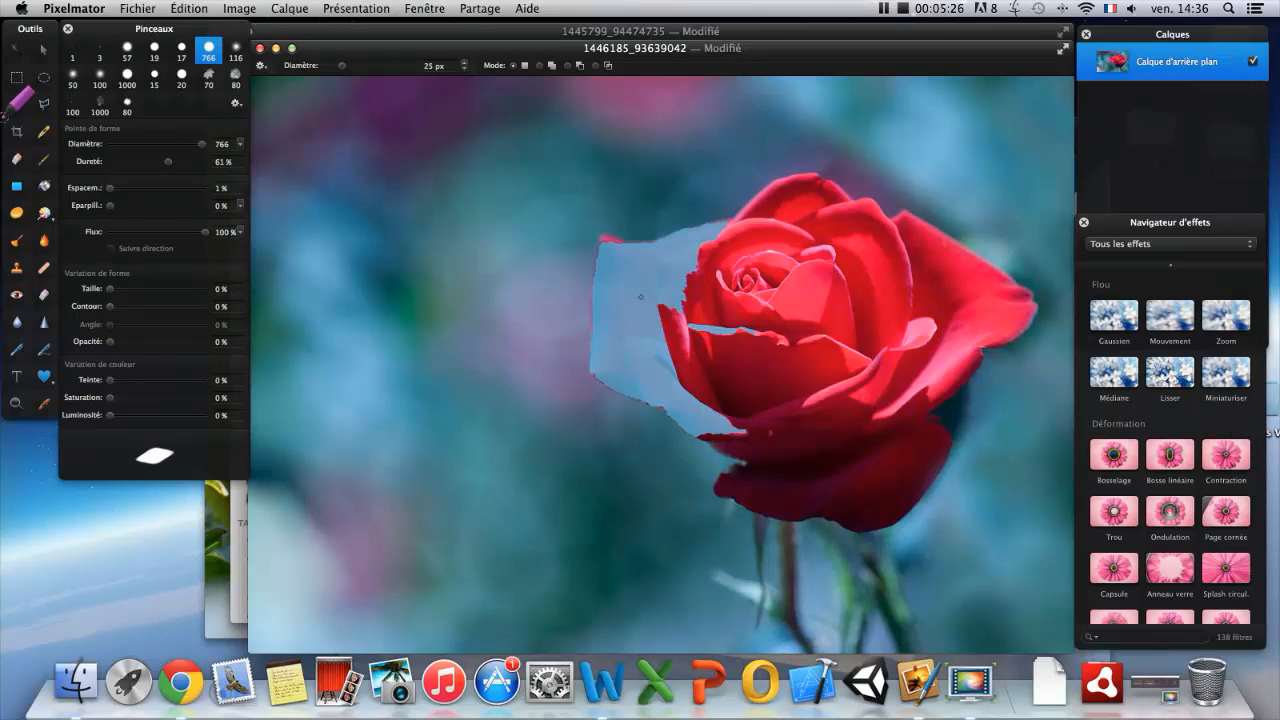
mouse_move(695, 286)
mouse_down()
mouse_move(682, 335)
mouse_move(717, 264)
mouse_move(786, 270)
mouse_up()
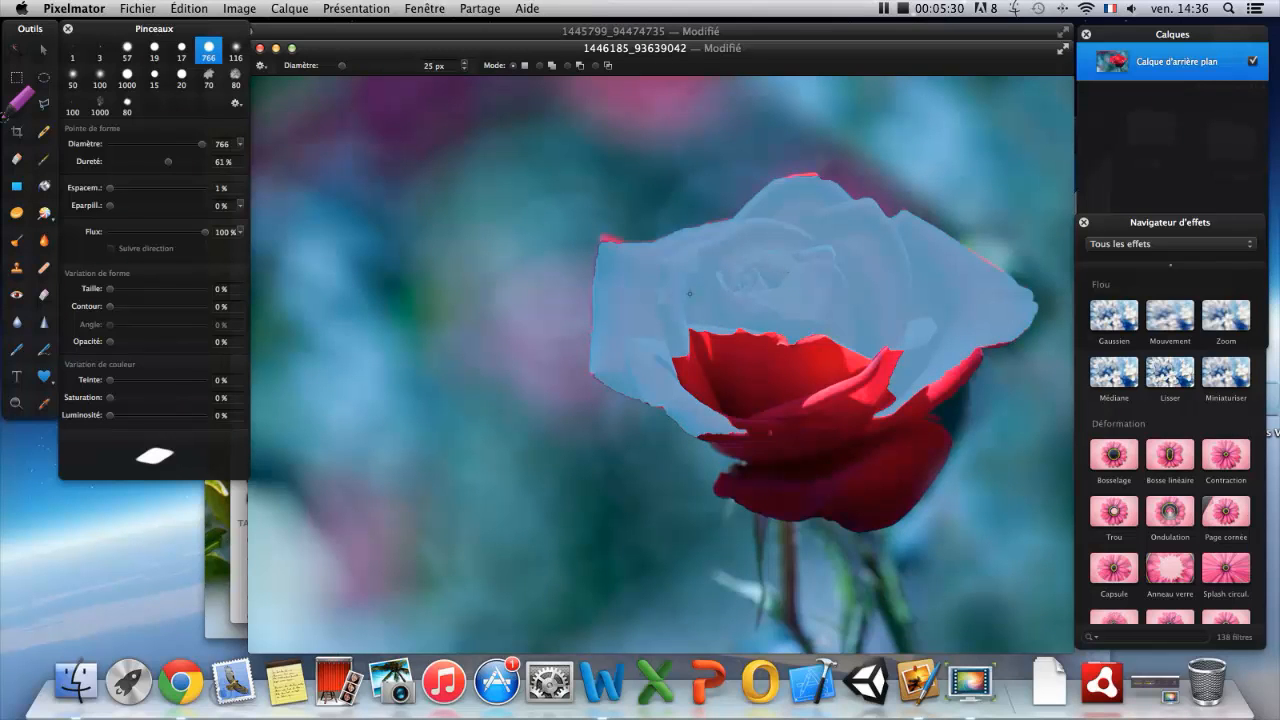
drag(697, 377, 759, 386)
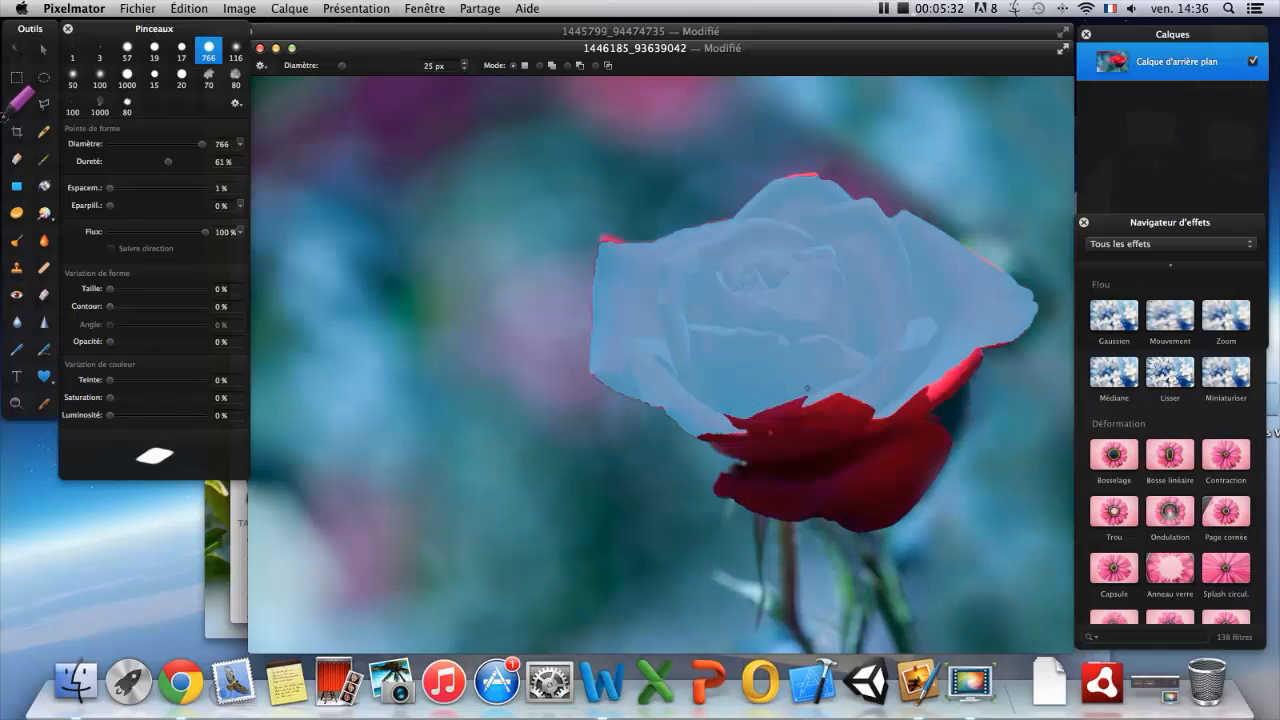
drag(771, 432, 736, 430)
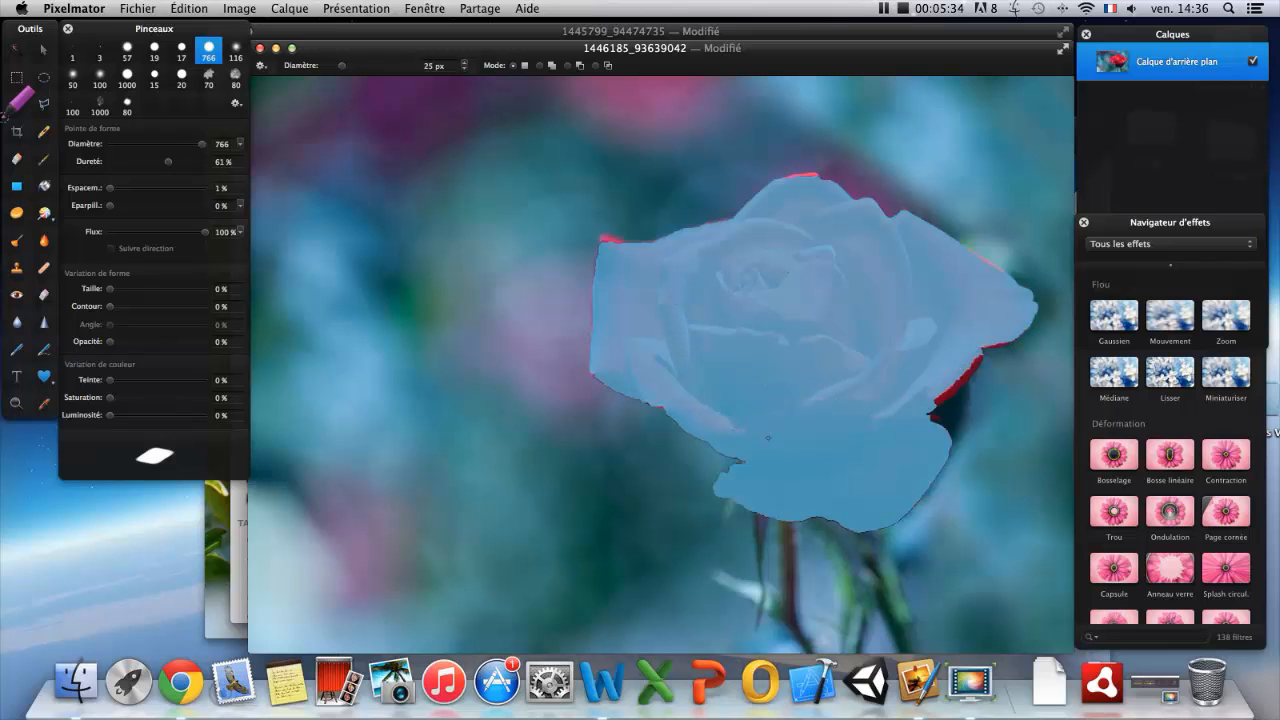
drag(938, 400, 943, 393)
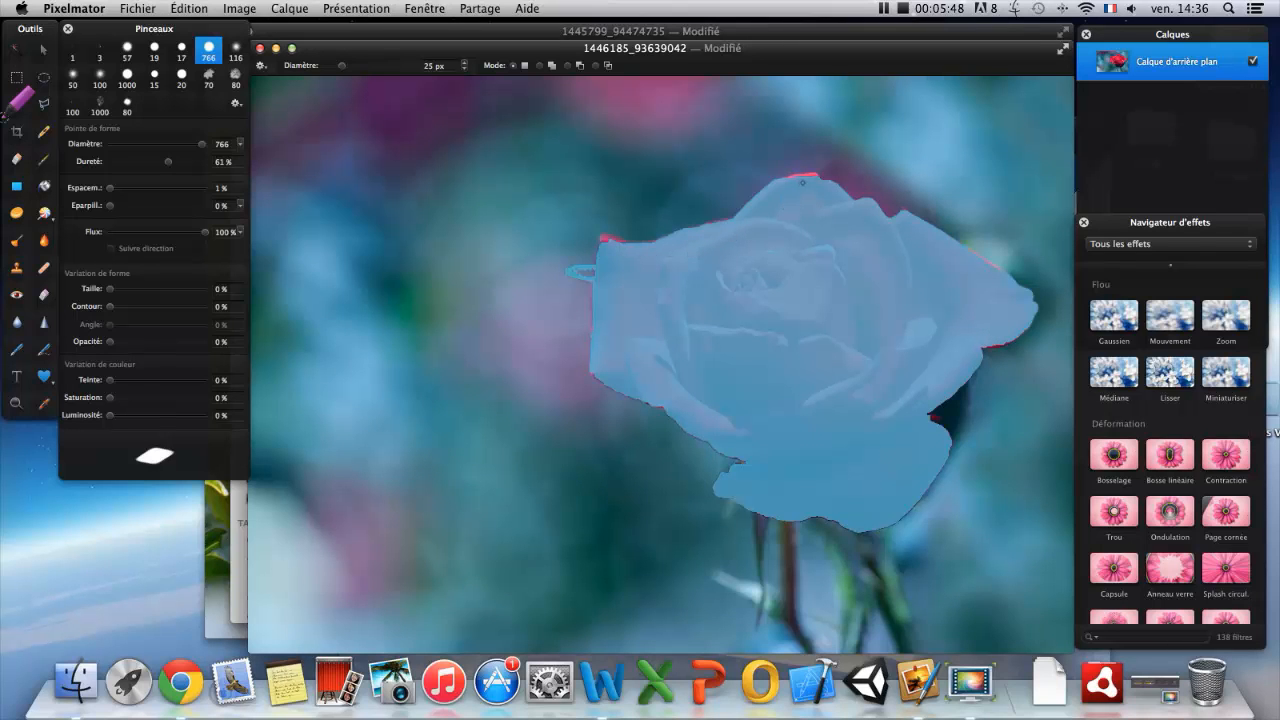
key(q)
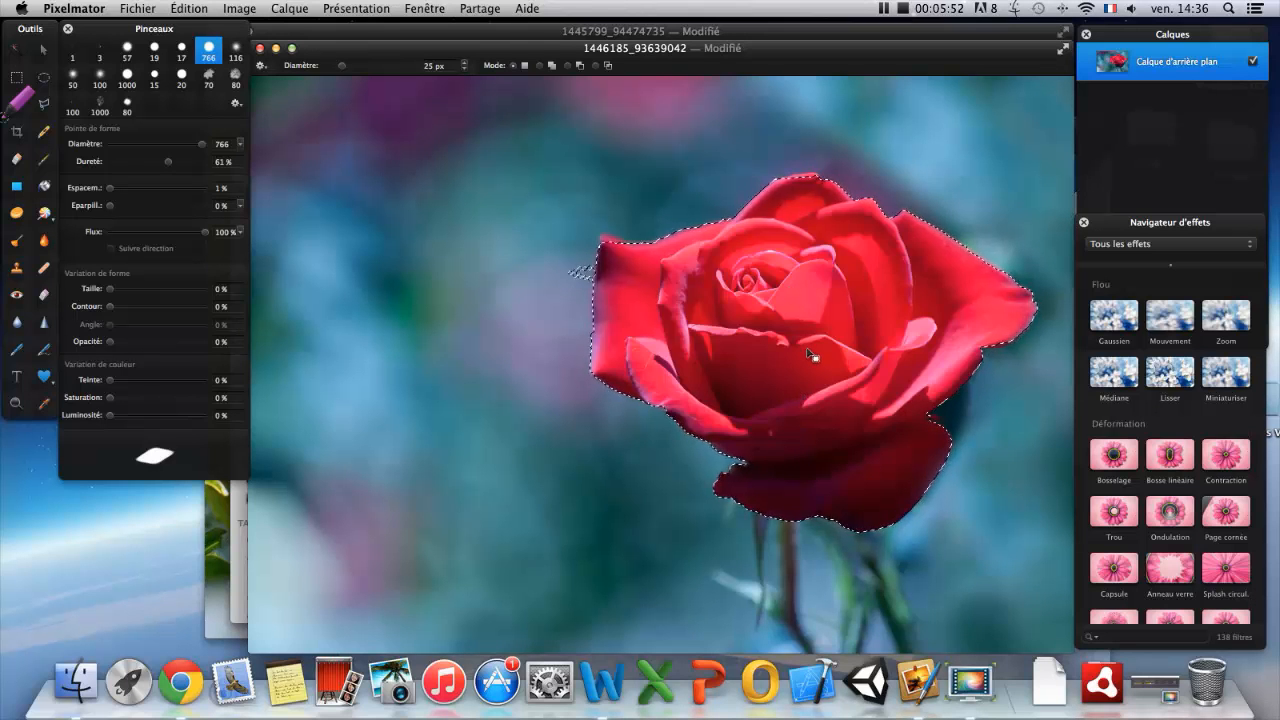
Step: Cut the selected rose from the background layer and paste it as its own layer
key(super+x)
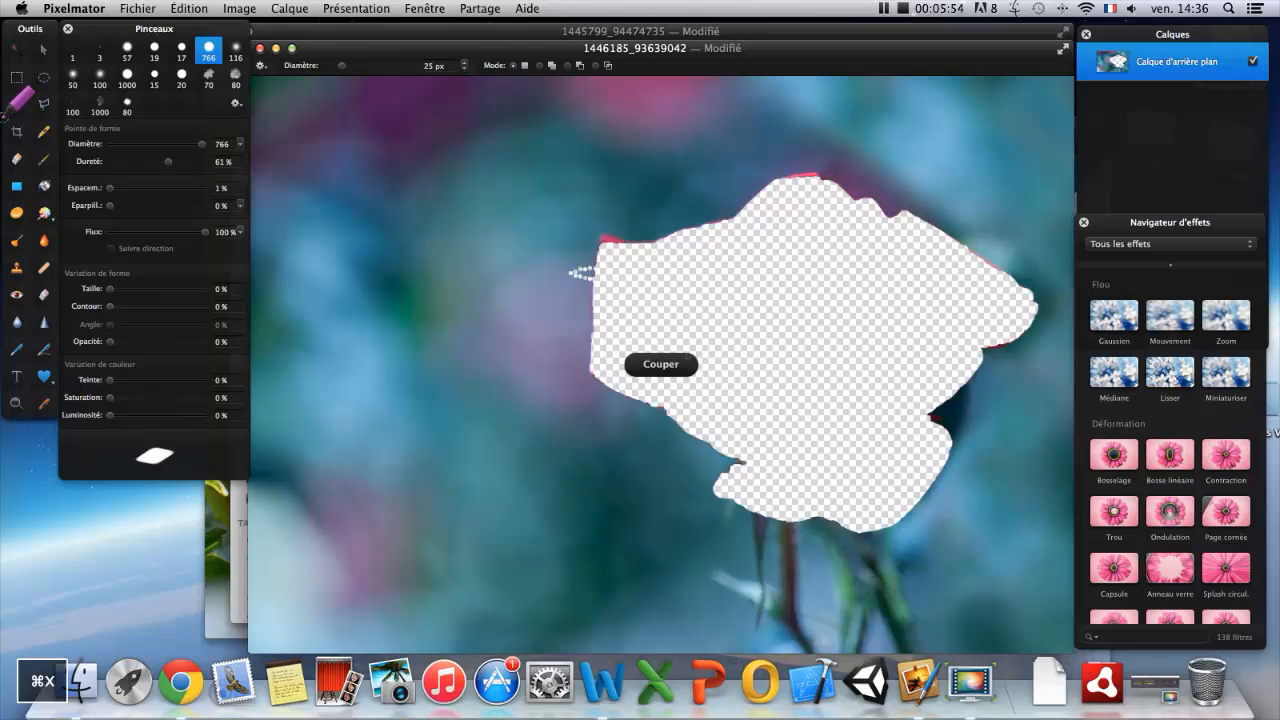
key(super+v)
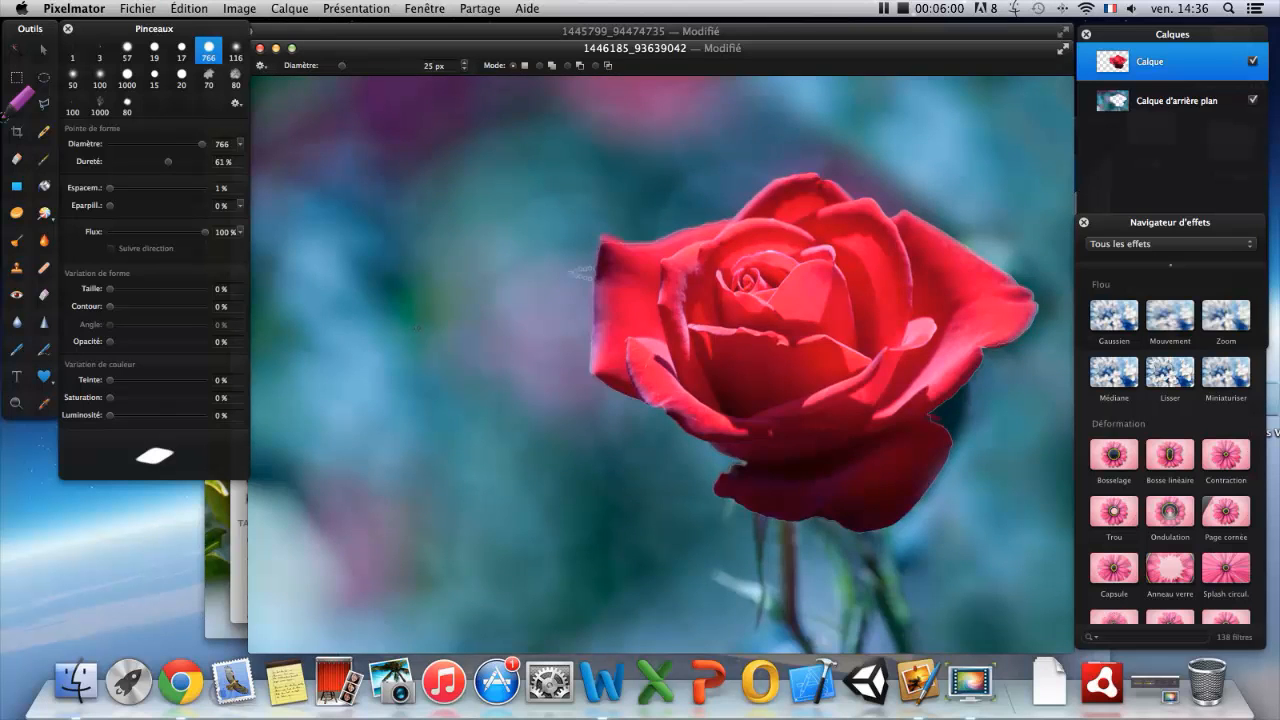
scroll(418, 328, up, 5)
scroll(419, 328, down, 10)
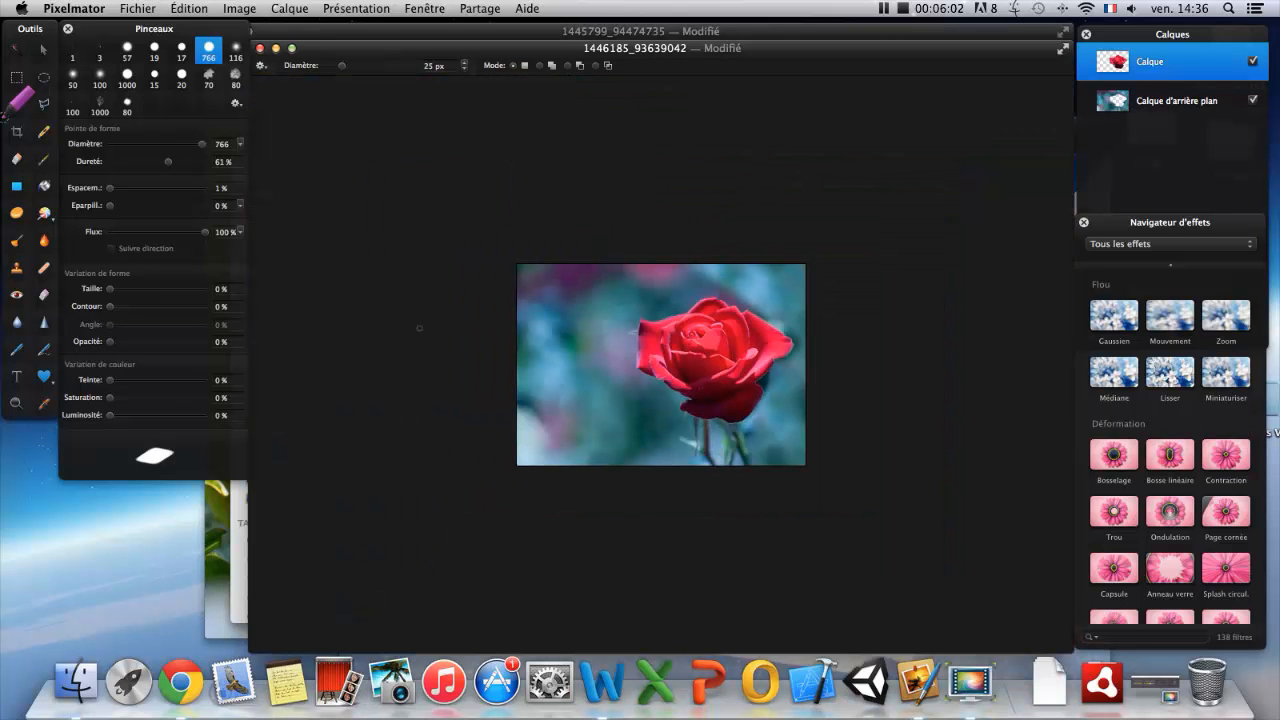
Step: Move the cut-out rose layer to the photo's lower left, scaled to 80.2% and rotated by 39.6°
click(42, 50)
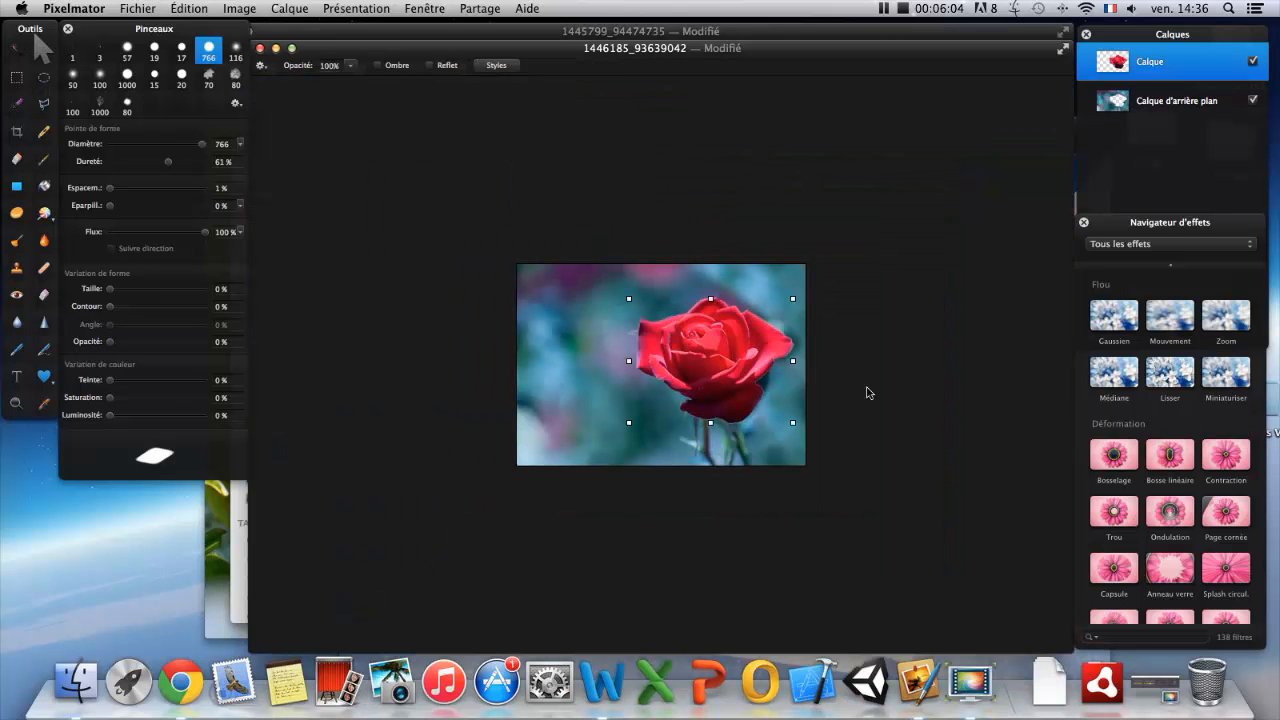
drag(737, 374, 634, 376)
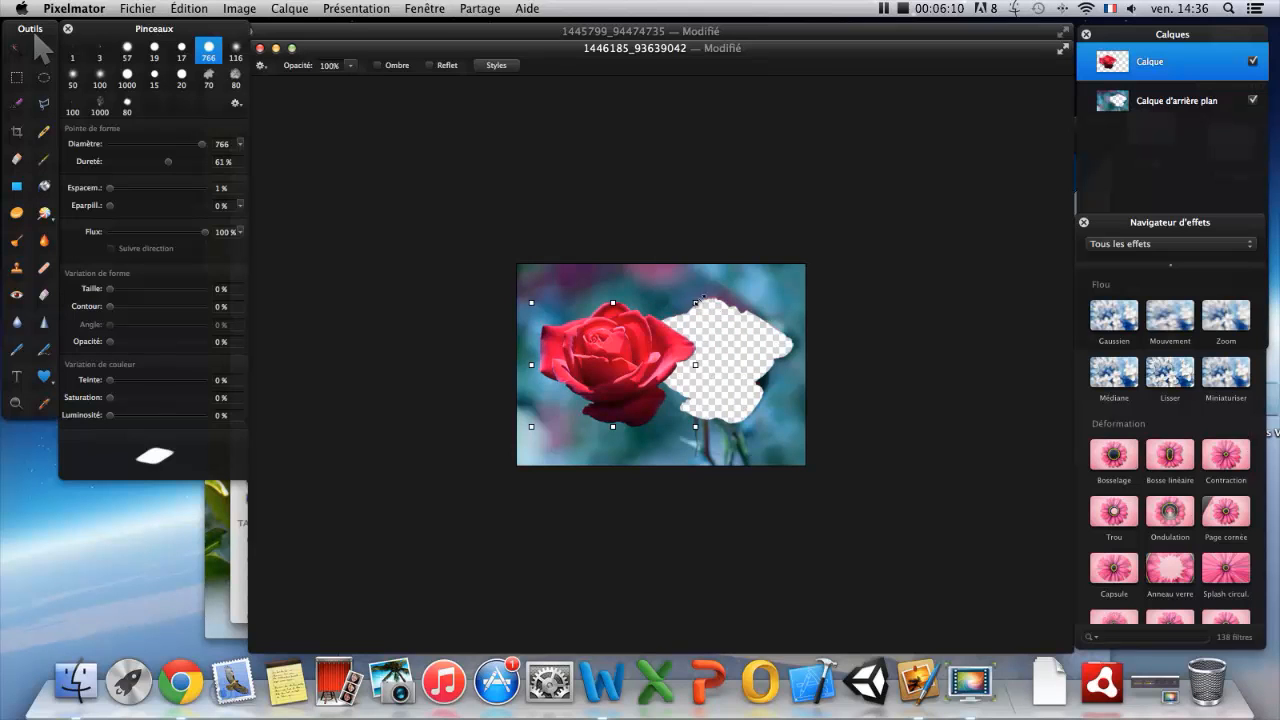
drag(698, 300, 682, 380)
drag(578, 374, 558, 412)
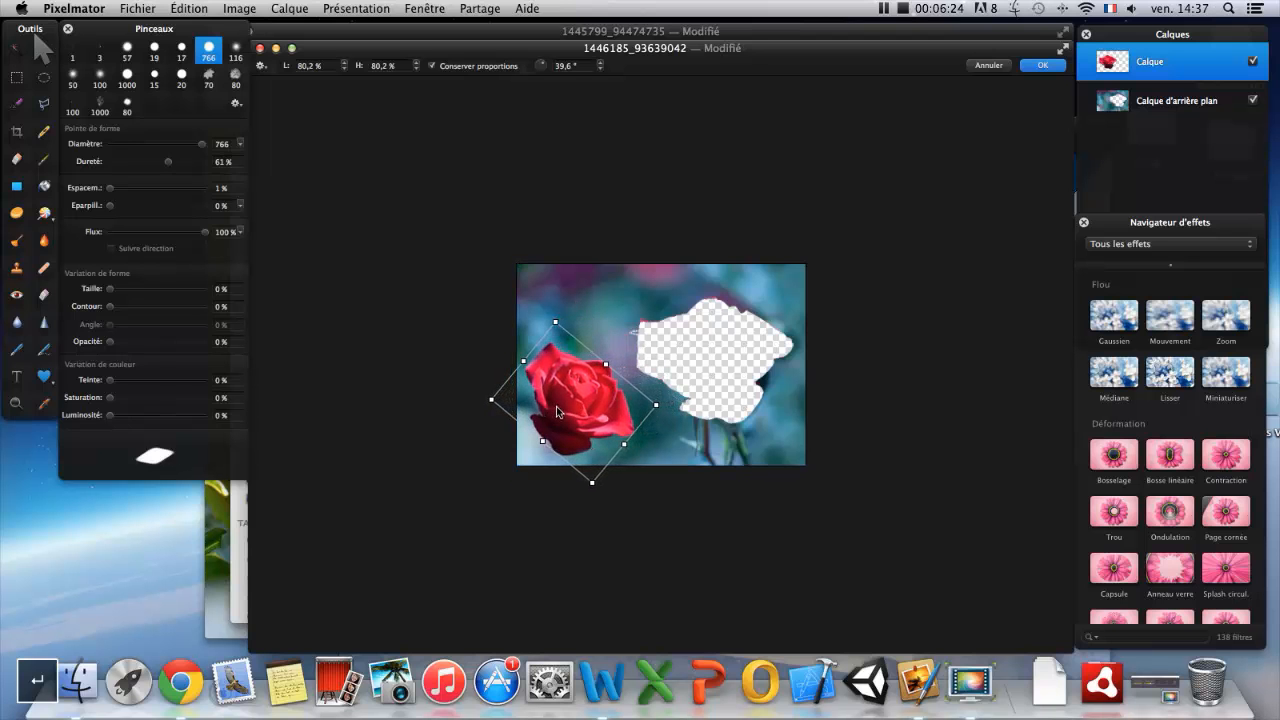
key(Return)
scroll(573, 412, up, 5)
scroll(573, 412, down, 4)
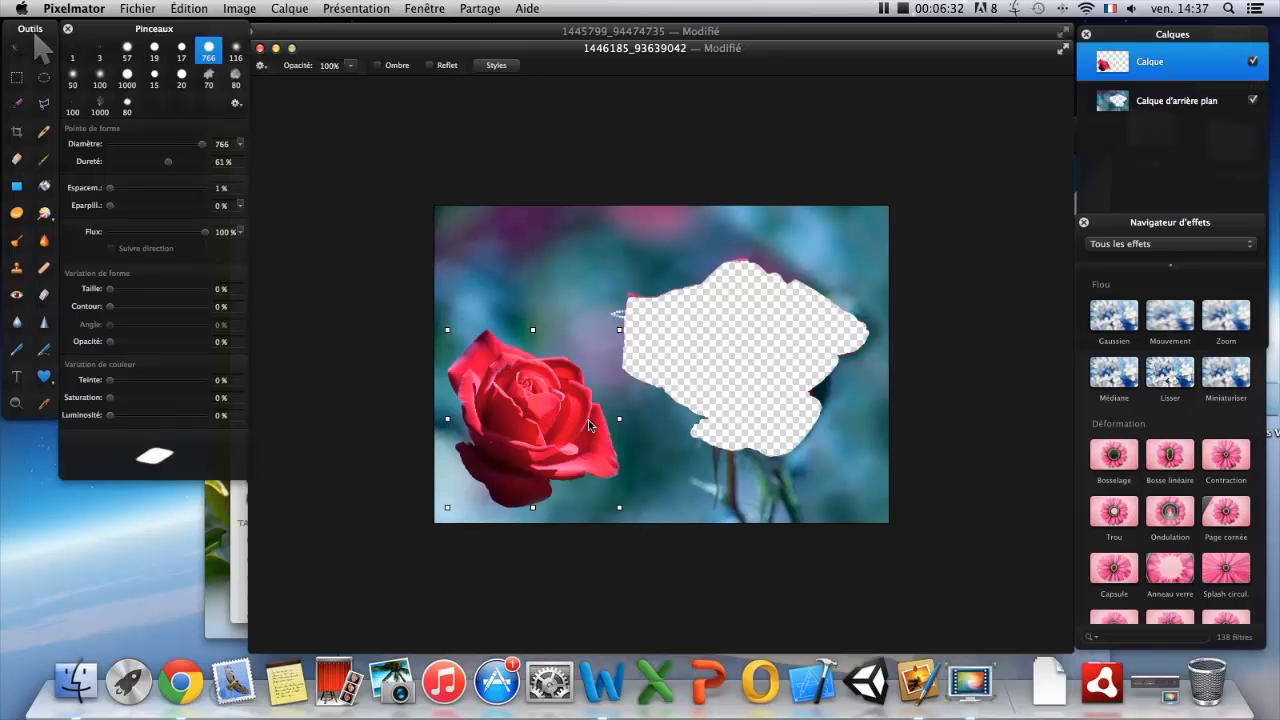
Step: Undo the rose layer's move, the paste and the cut to restore the original photo
key(super+z)
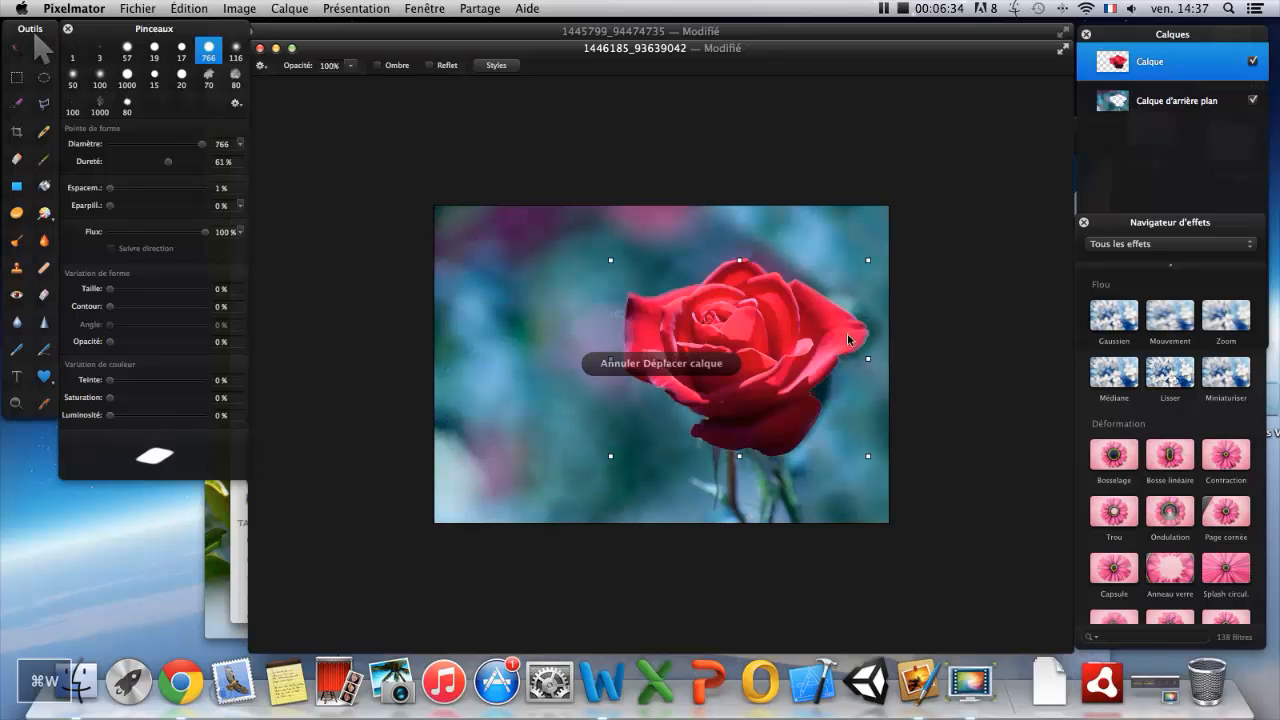
key(super+z)
key(super+z)
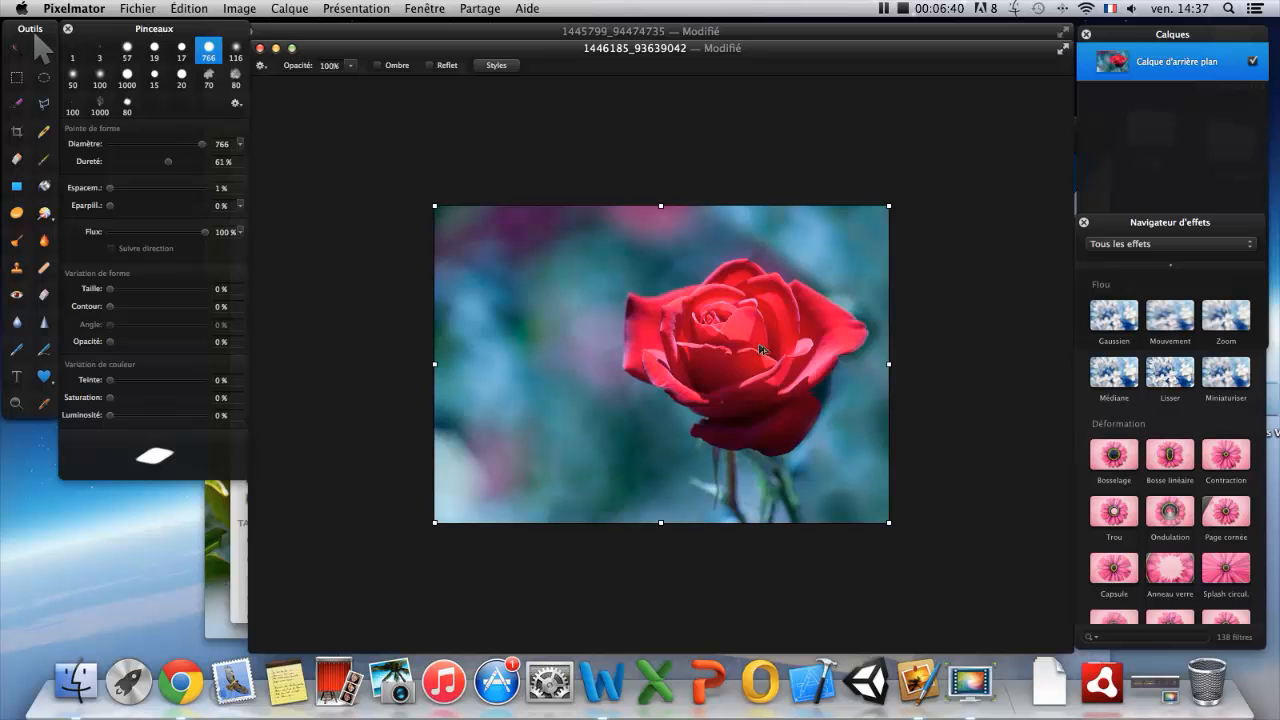
Step: Start a Pen tool path at the left petal's lower corner and trace up its outer edge and around its upper tip
key(super+plus)
key(space)
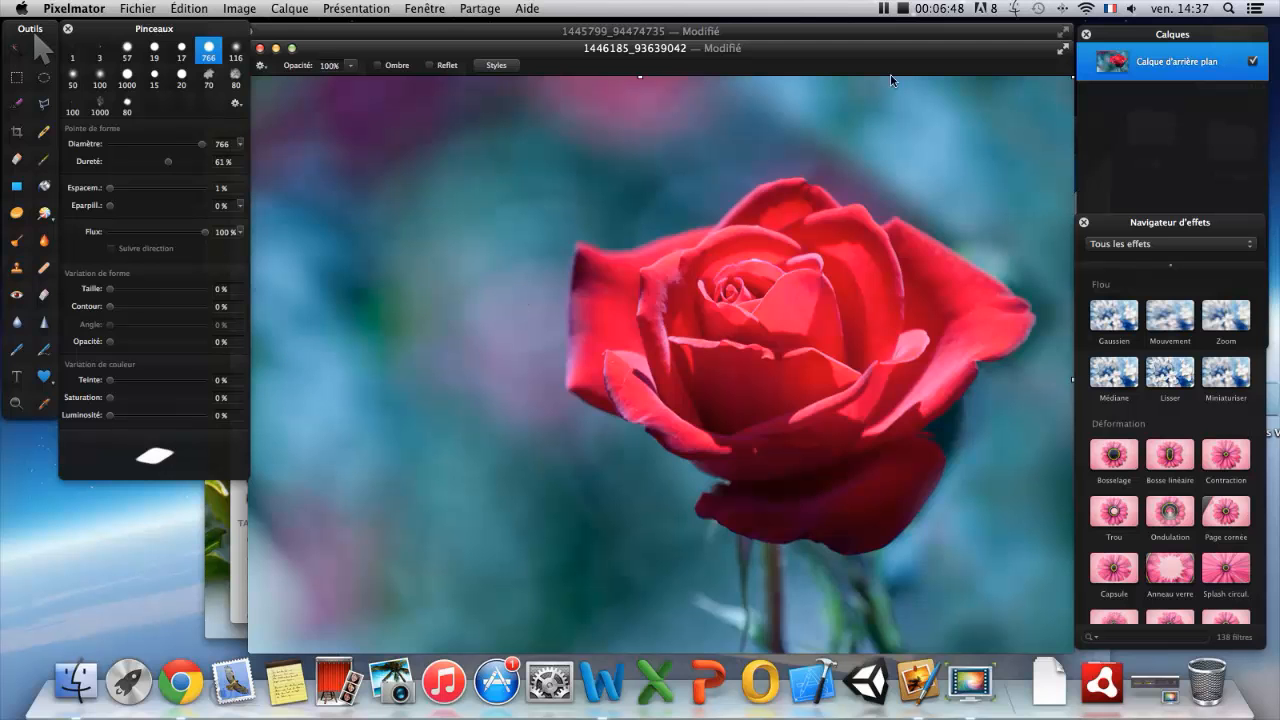
key(w)
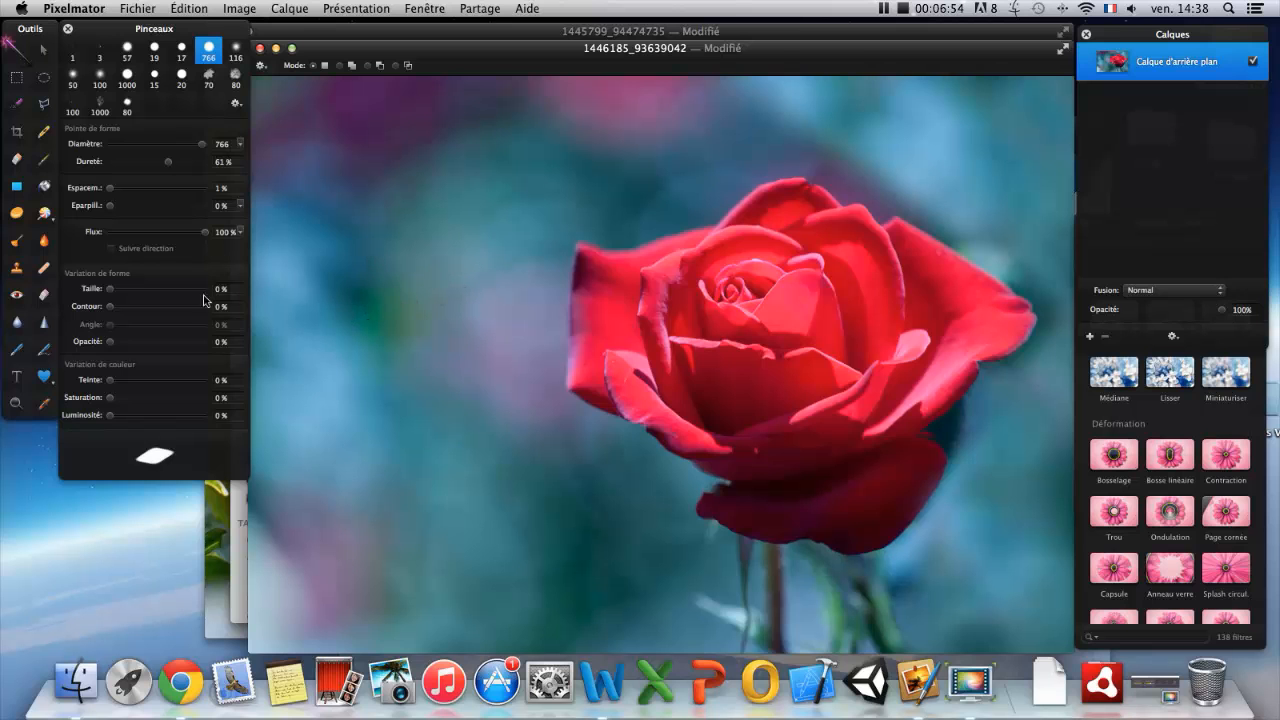
click(16, 350)
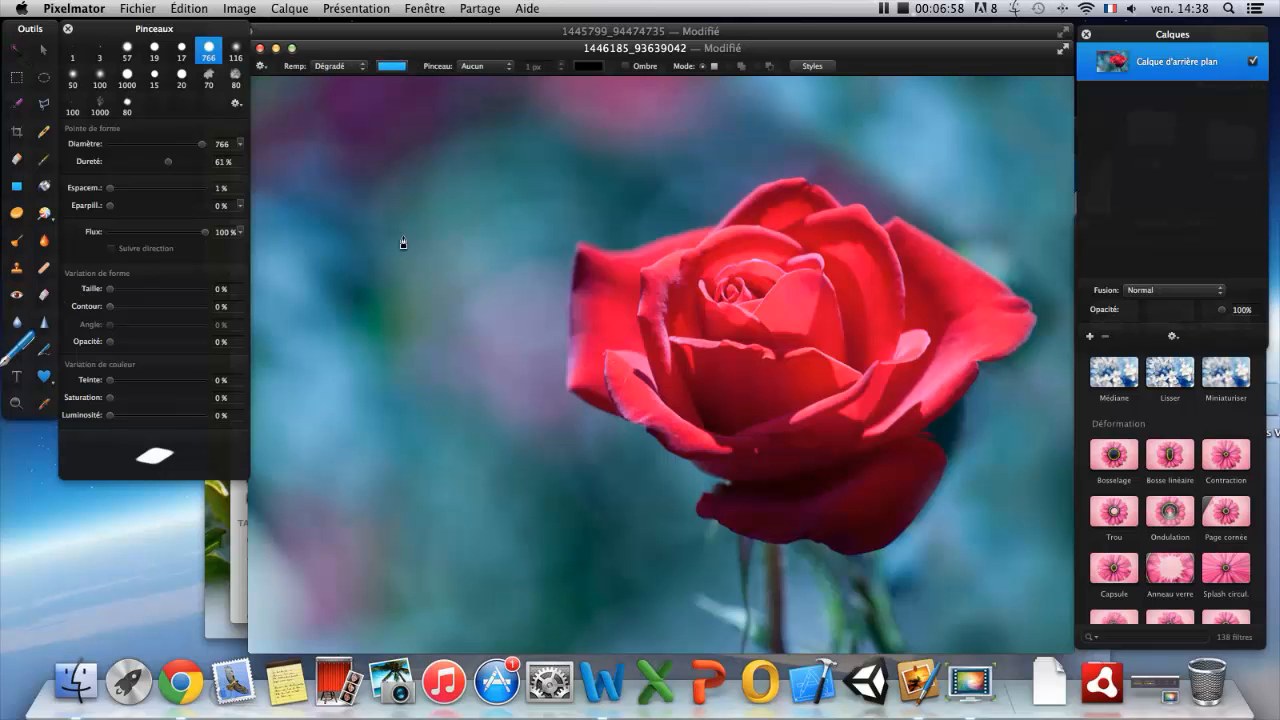
click(566, 389)
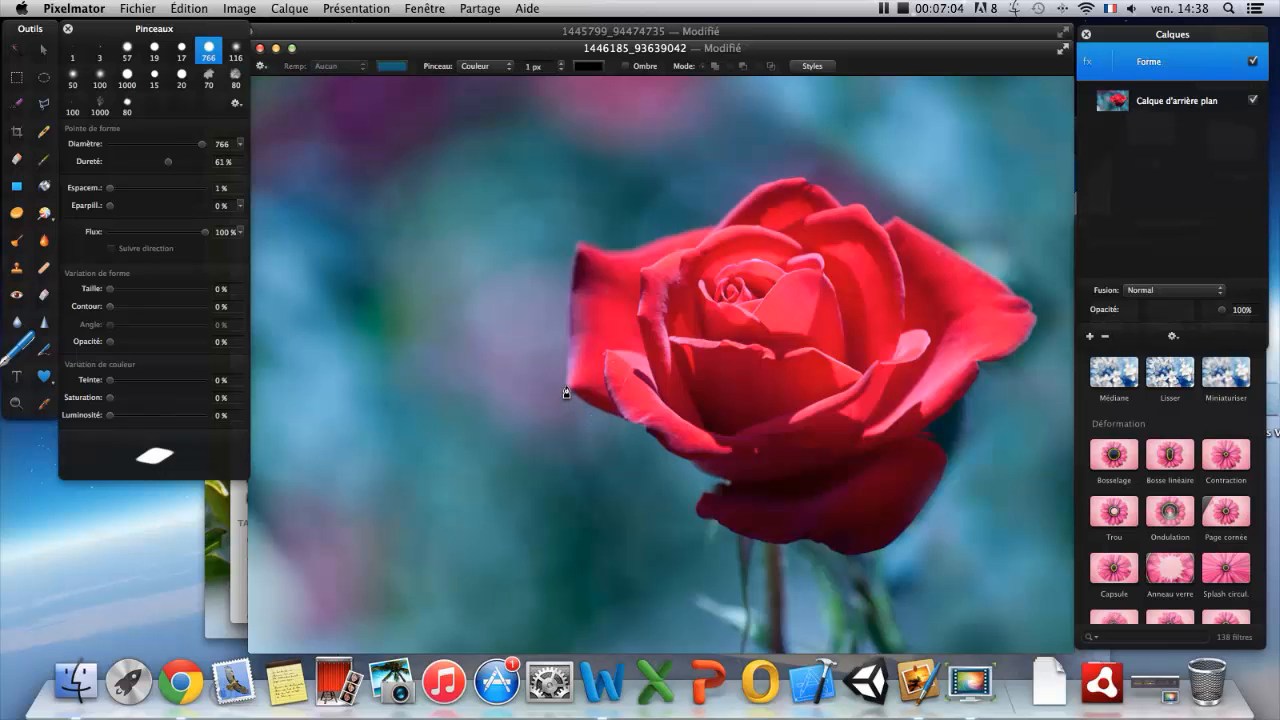
click(567, 357)
click(567, 330)
click(568, 305)
click(578, 245)
click(607, 251)
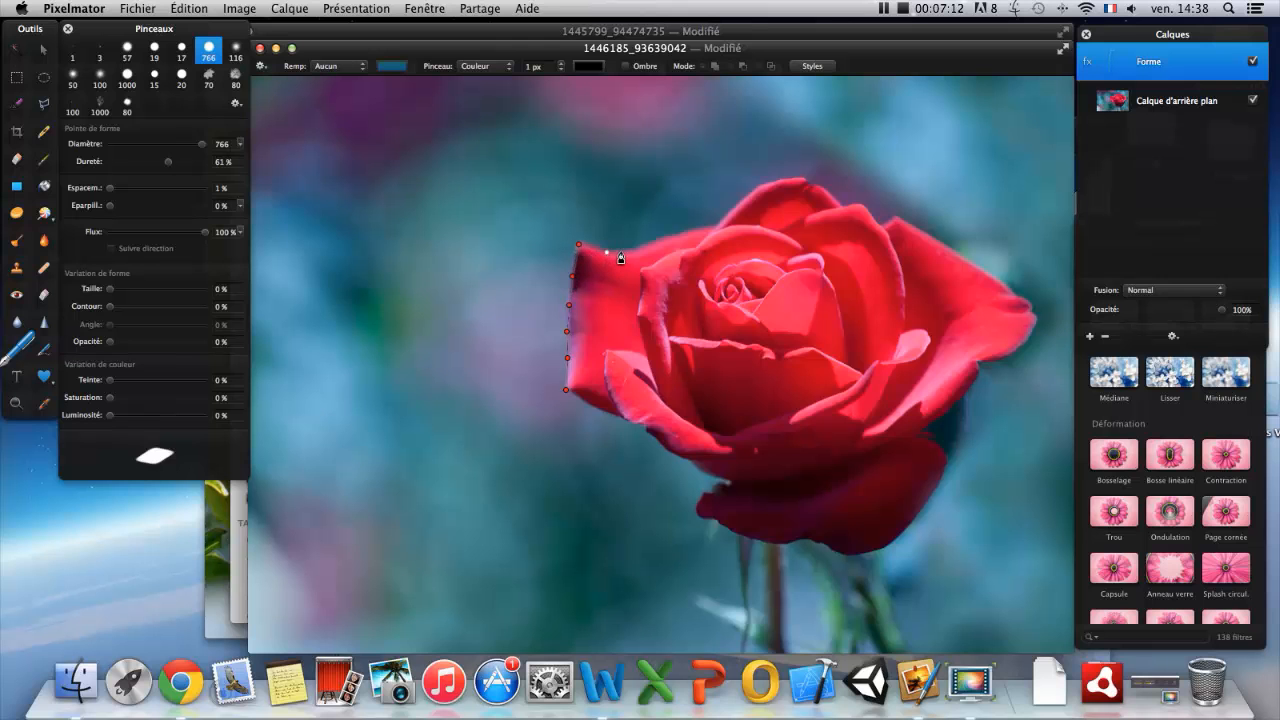
Step: Continue the path along the rose's upper left edge and over the top petal
click(676, 237)
click(715, 231)
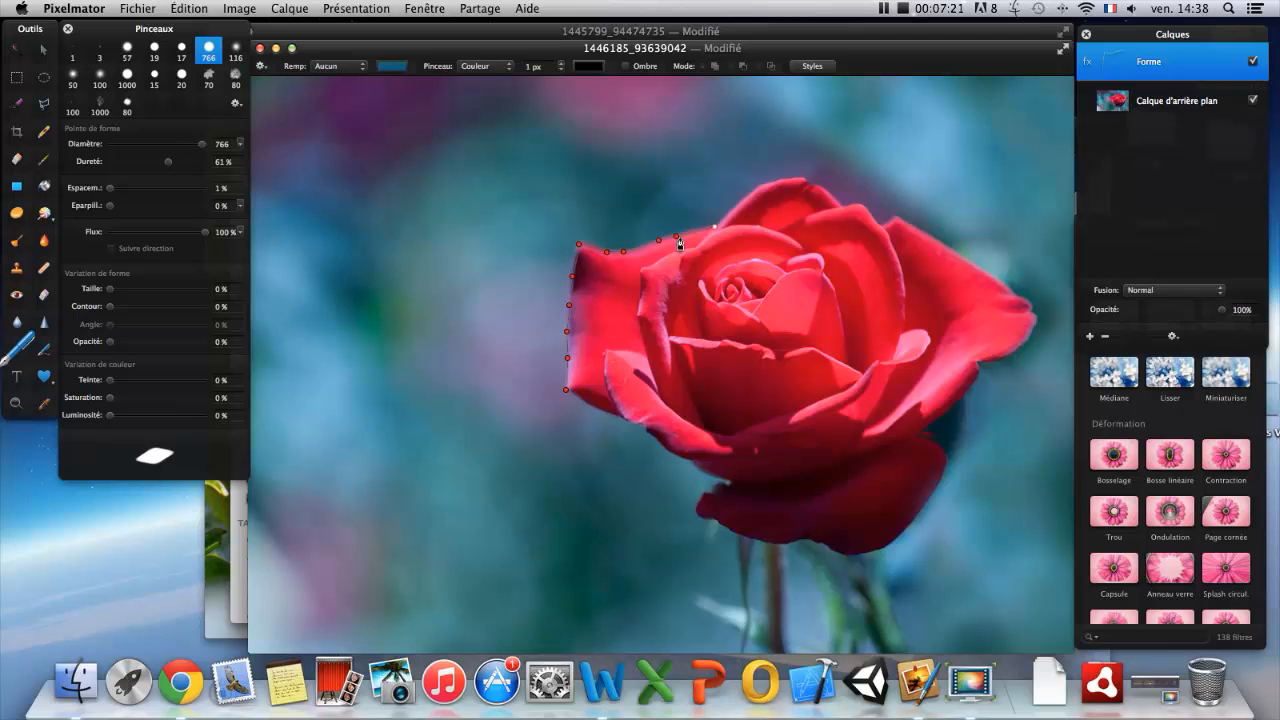
click(759, 188)
click(802, 180)
click(839, 206)
Step: Extend the path along the upper right petals to the tip of the right outer petal, leaving it open
scroll(869, 214, up, 5)
scroll(869, 214, up, 2)
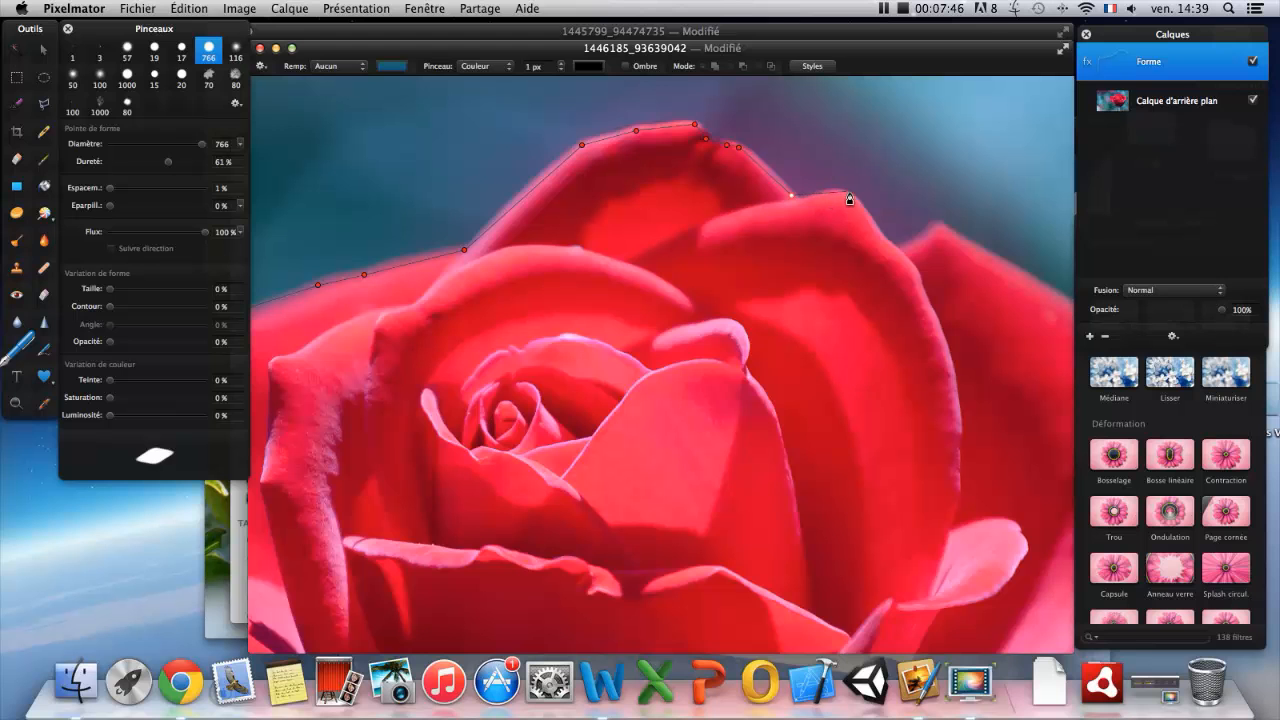
click(801, 201)
click(811, 198)
drag(864, 208, 878, 243)
click(897, 254)
drag(934, 229, 950, 210)
click(938, 228)
scroll(943, 220, down, 3)
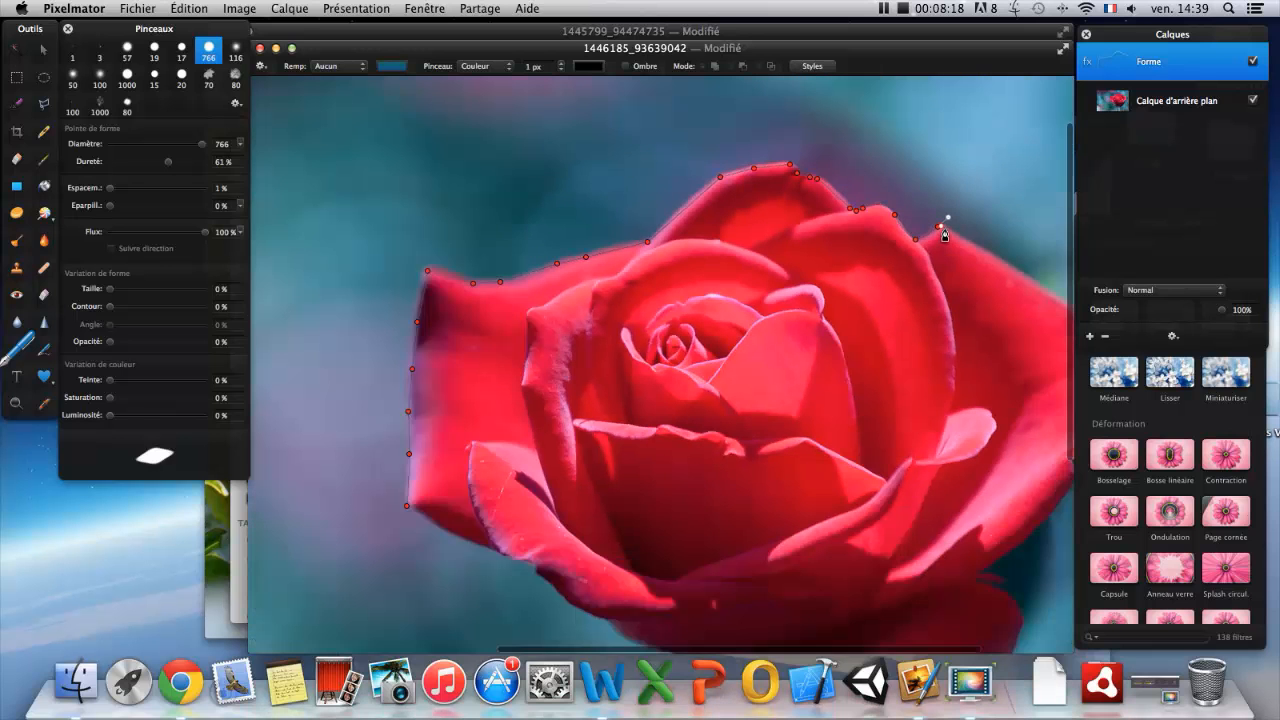
key(space)
drag(957, 263, 859, 243)
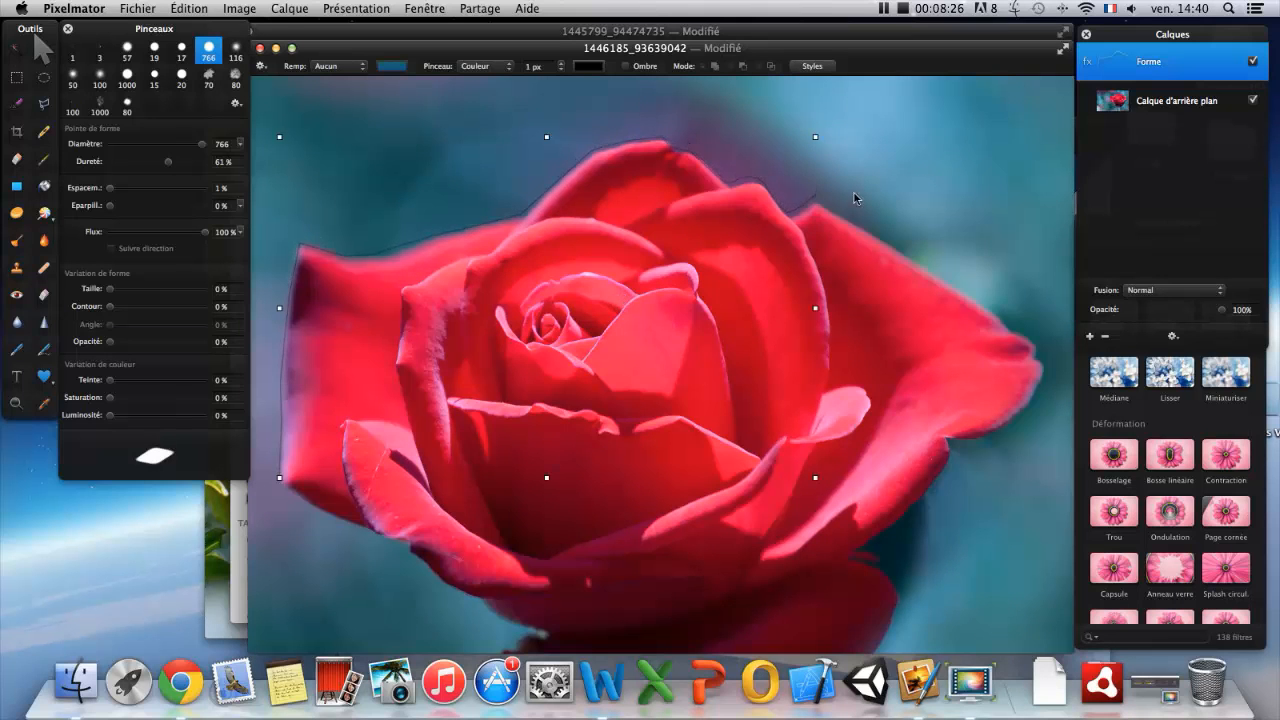
Step: Draw a closed six-sided shape over the rose's centre with the Pen tool
click(17, 348)
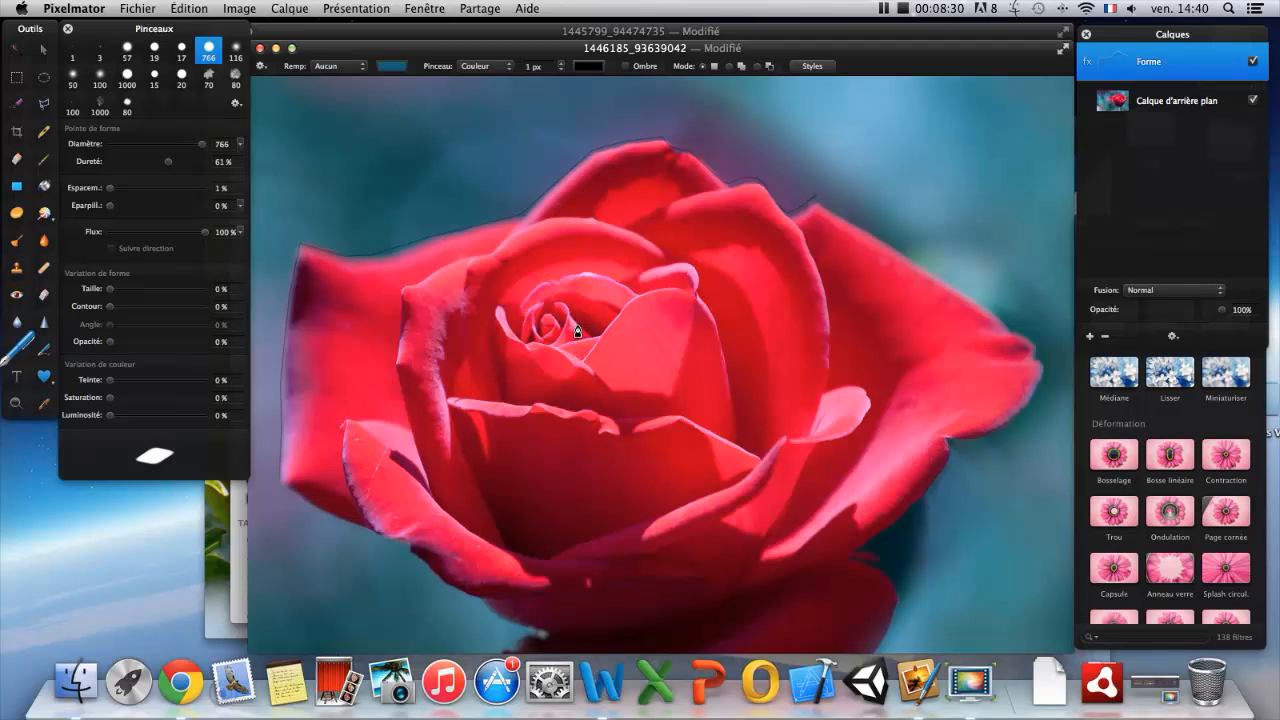
key(super+0)
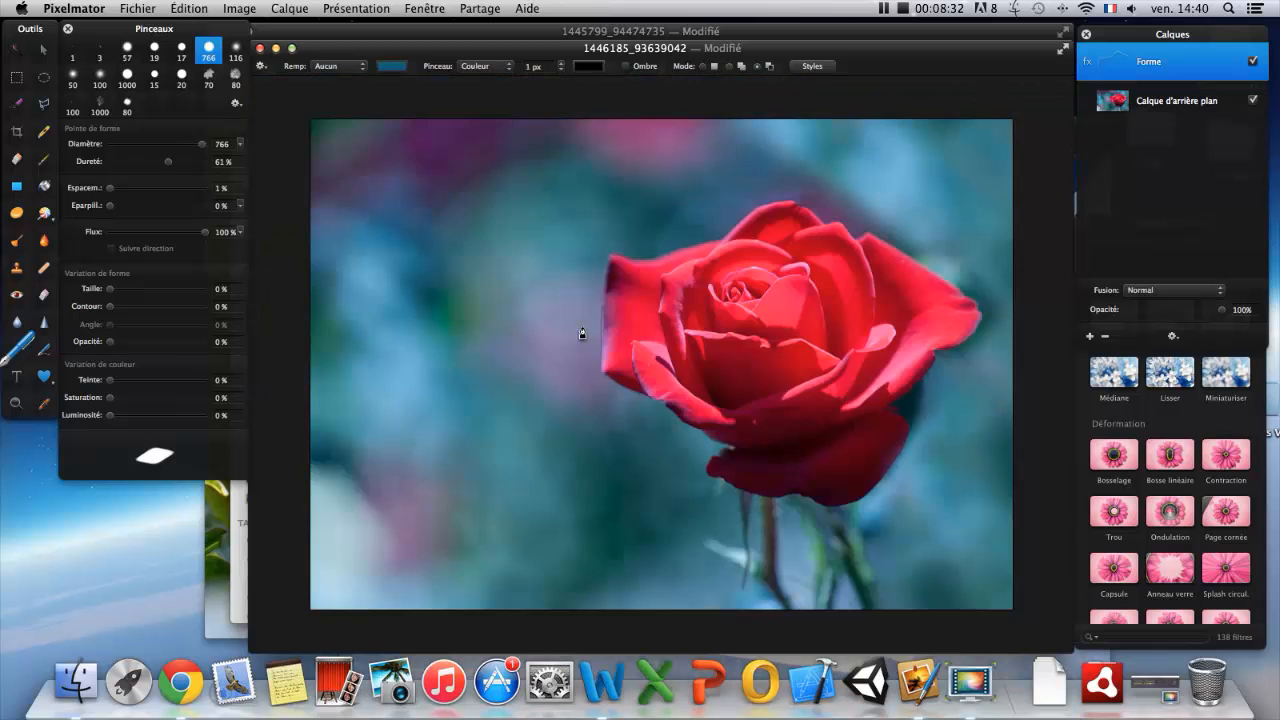
click(674, 383)
click(679, 309)
click(738, 257)
click(836, 273)
click(834, 351)
click(783, 398)
click(675, 384)
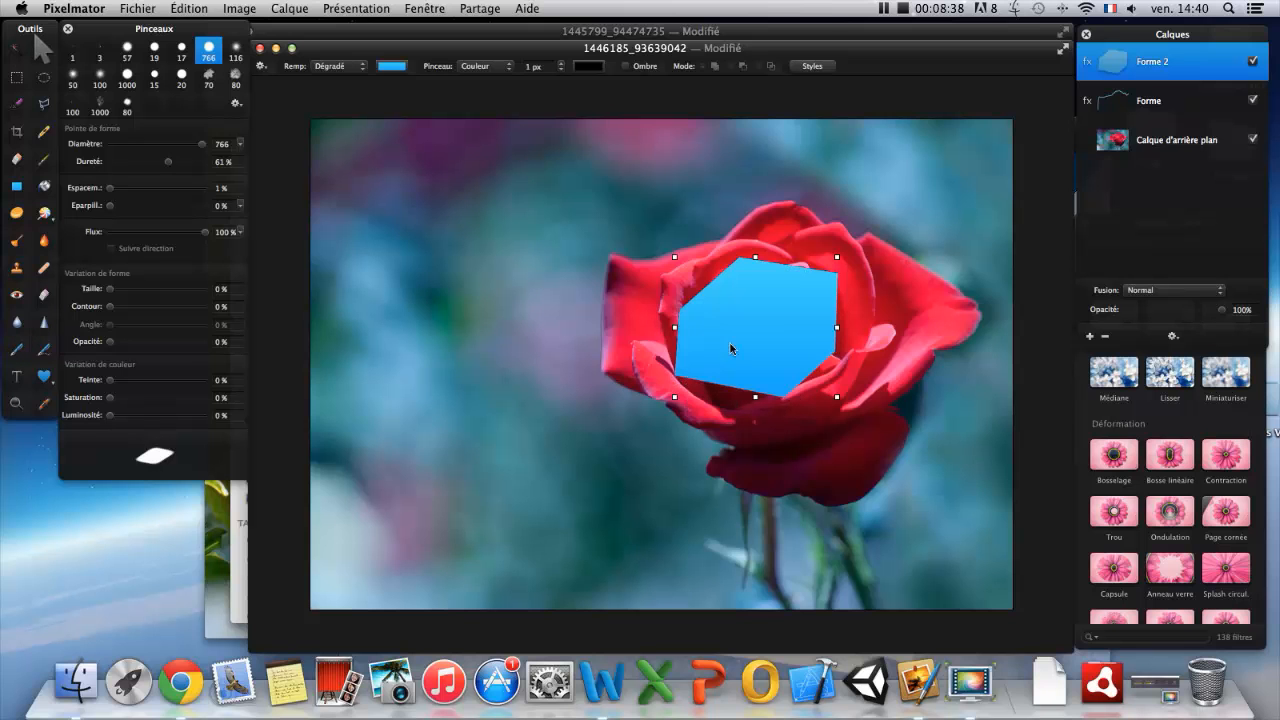
Step: Convert the blue six-sided shape layer to pixels and select its whole area with the brush selection tool
right_click(1184, 80)
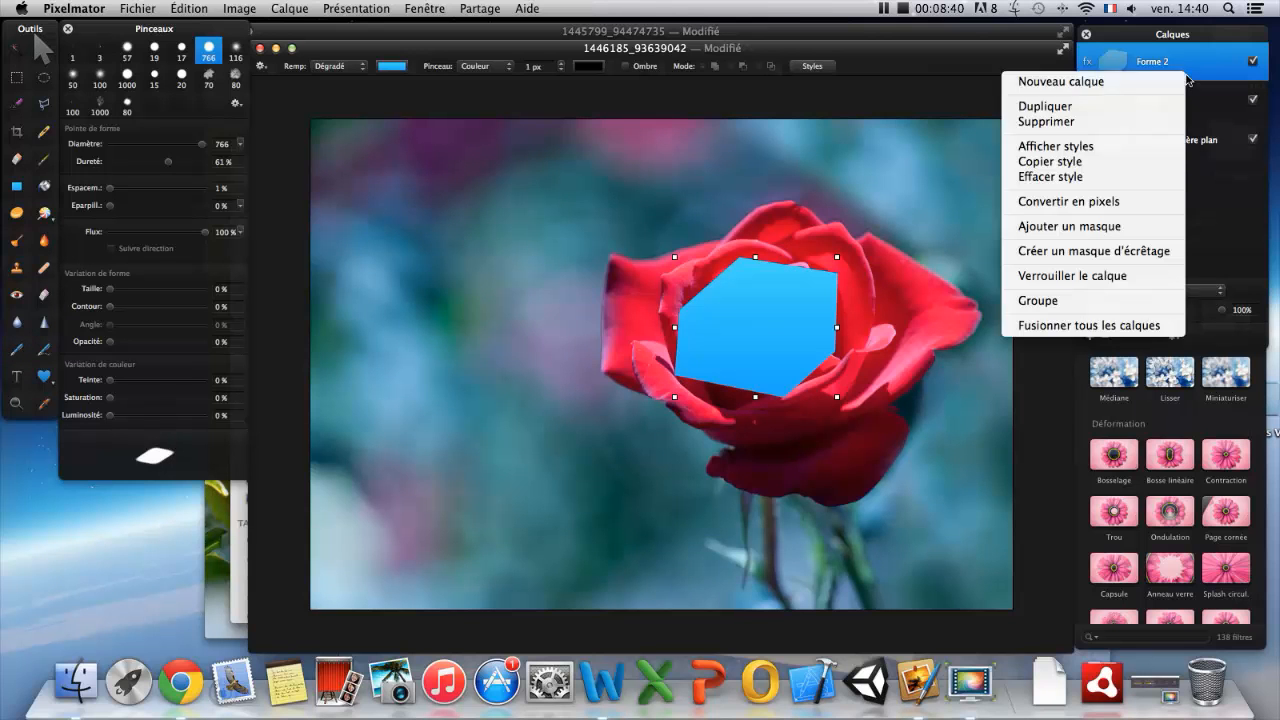
click(1090, 201)
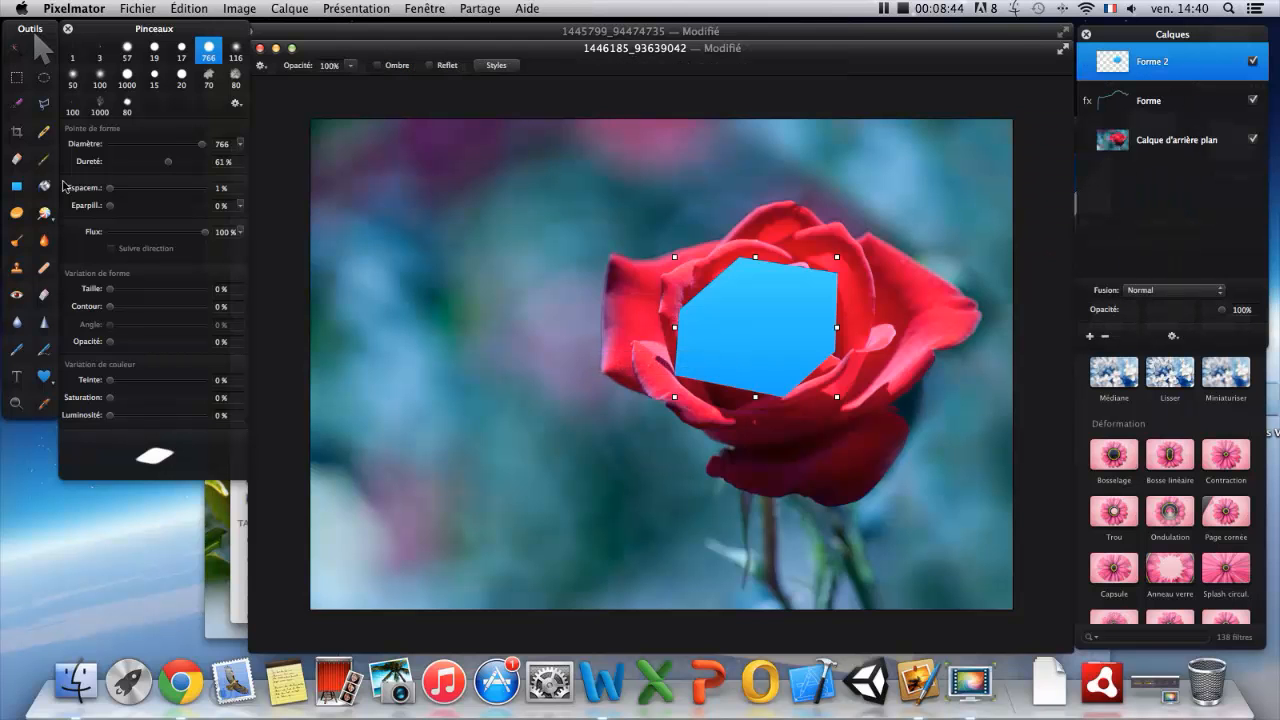
click(17, 105)
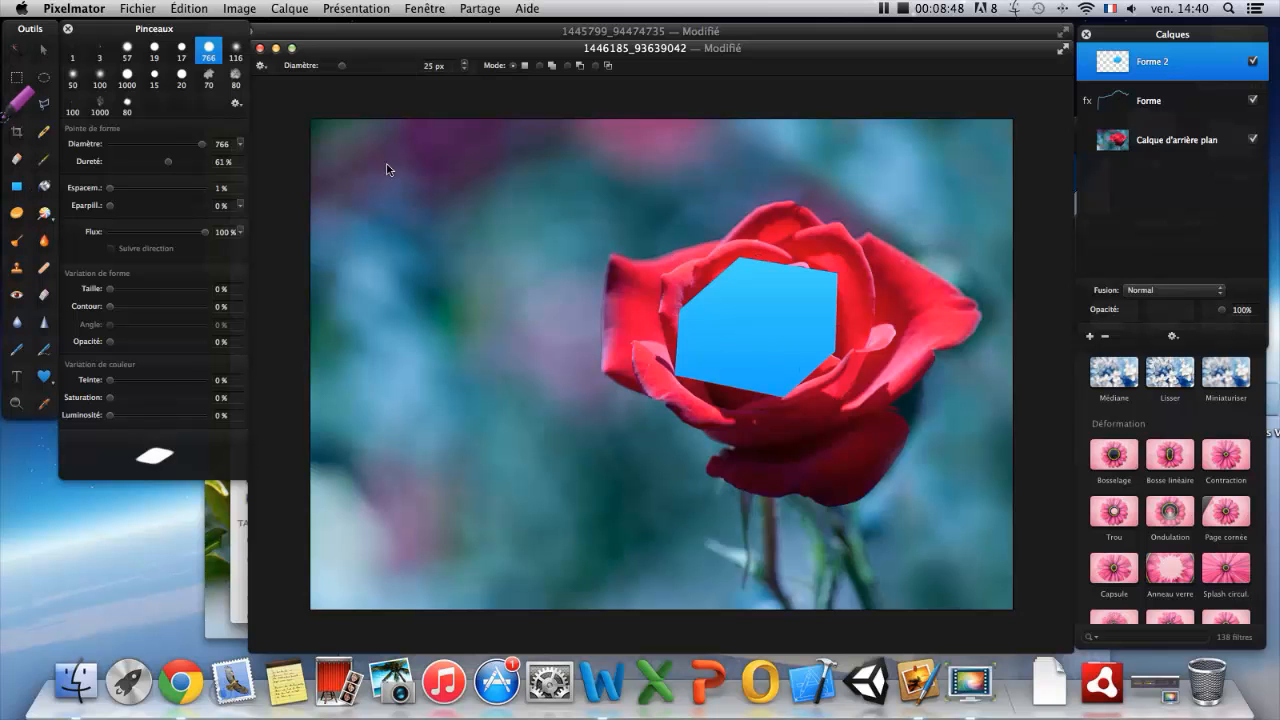
drag(711, 323, 752, 274)
mouse_move(741, 358)
mouse_down()
mouse_move(735, 385)
mouse_move(756, 376)
mouse_up()
Step: Hide both shape layers and cut the selected six-sided area out of the background layer
click(1252, 61)
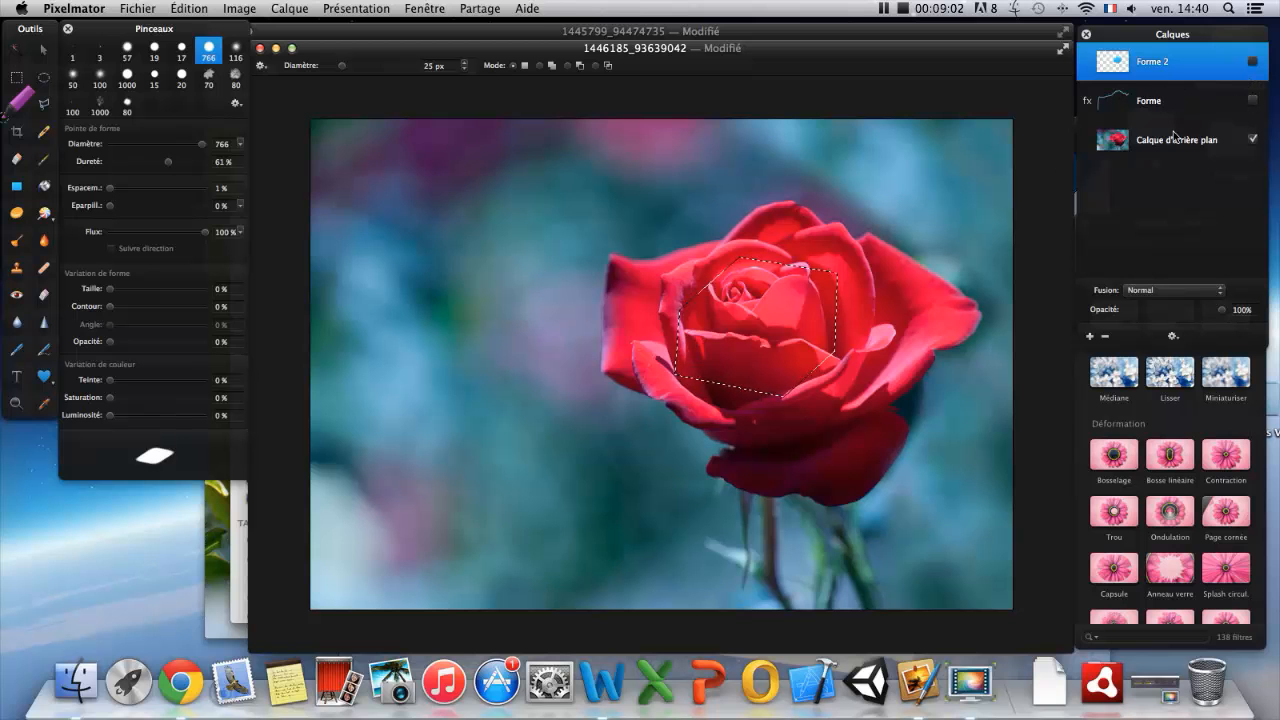
click(1112, 148)
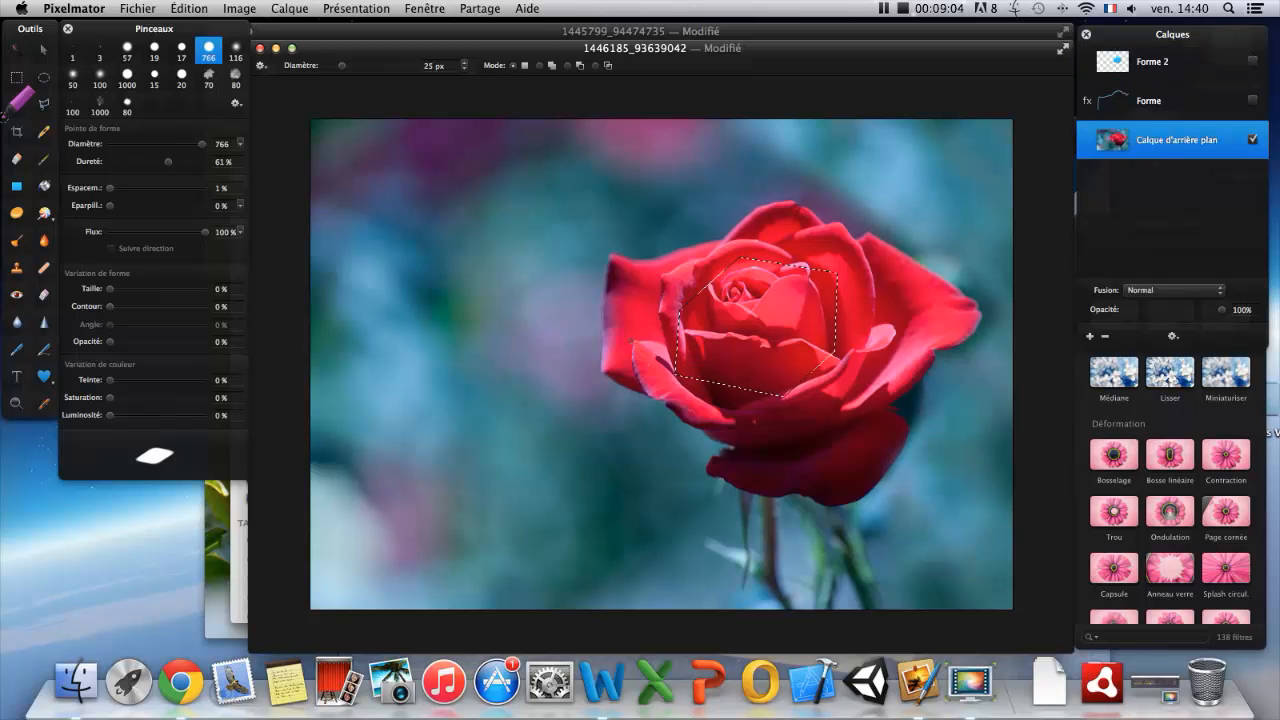
key(super+x)
key(super+c)
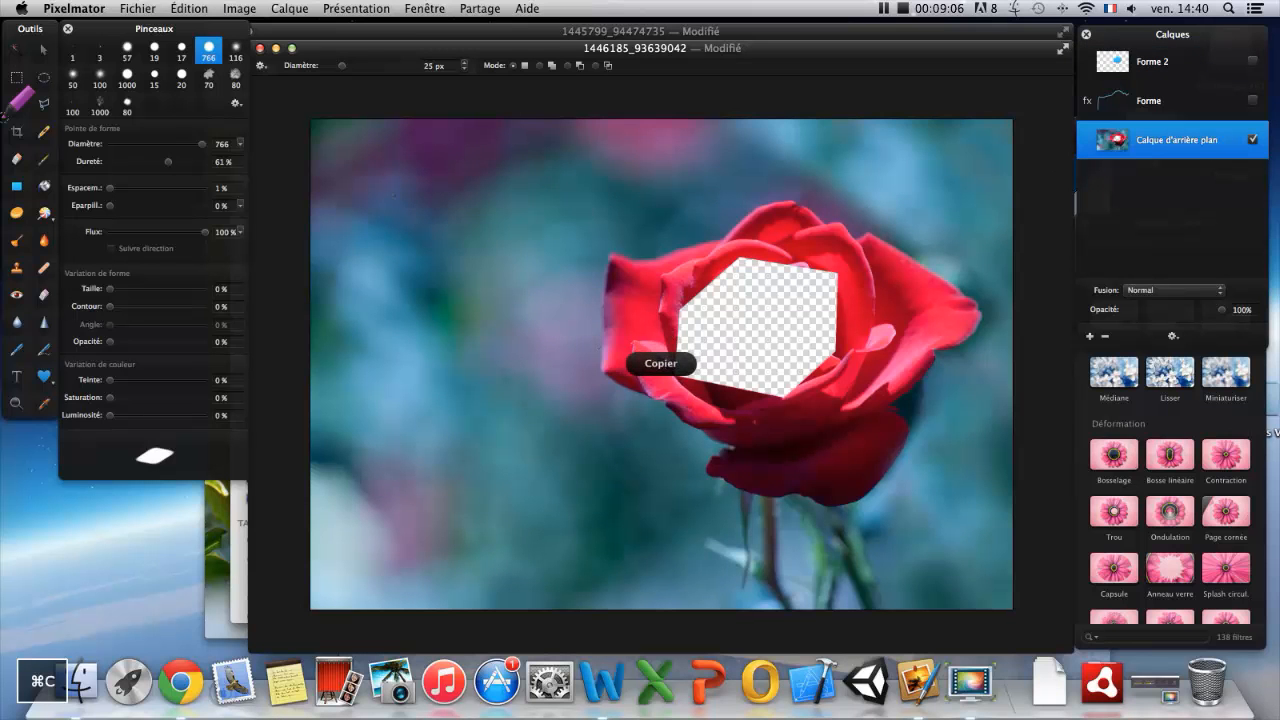
key(super+v)
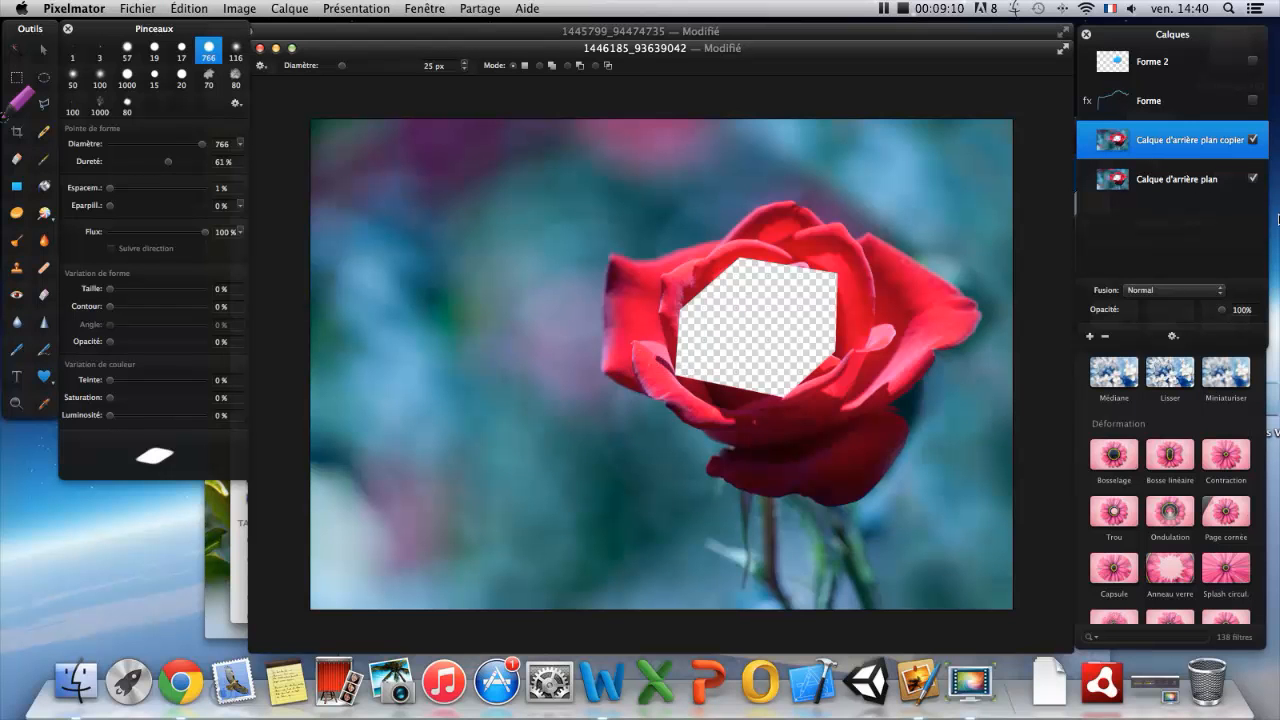
right_click(1147, 135)
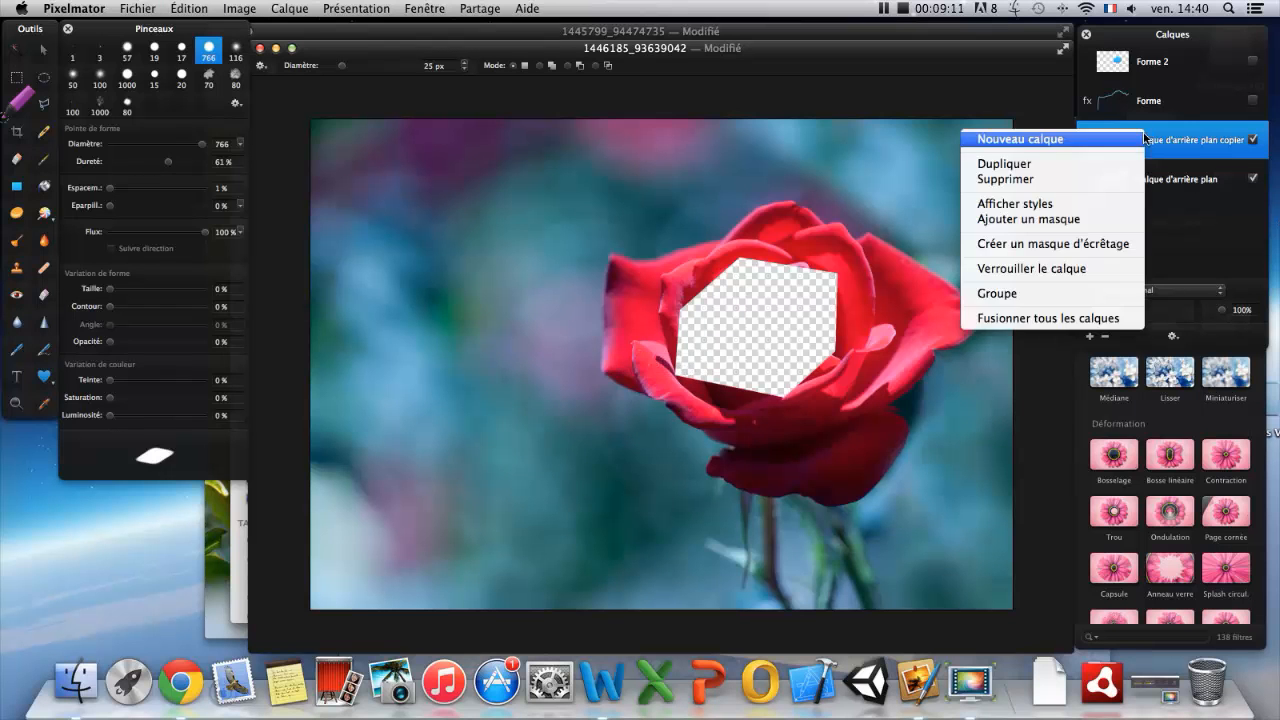
click(1066, 181)
Step: Undo the six-sided cut in the background layer to restore the rose's centre
key(super+z)
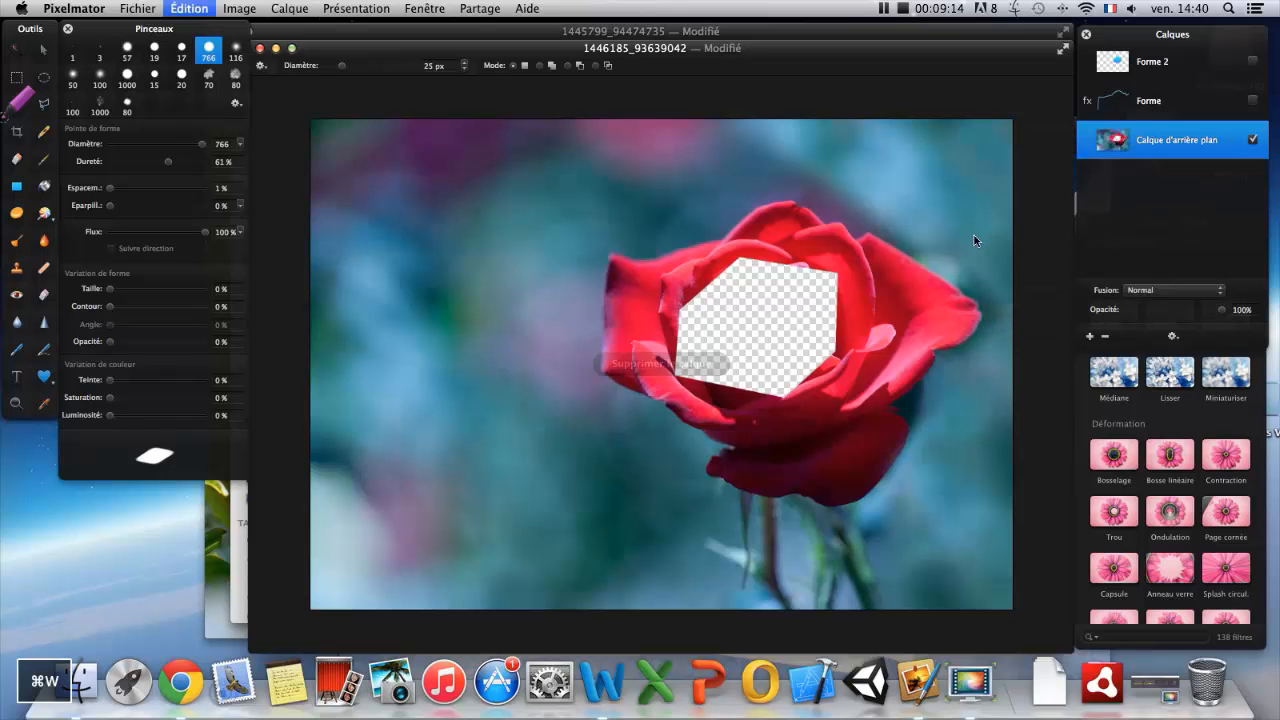
key(super+z)
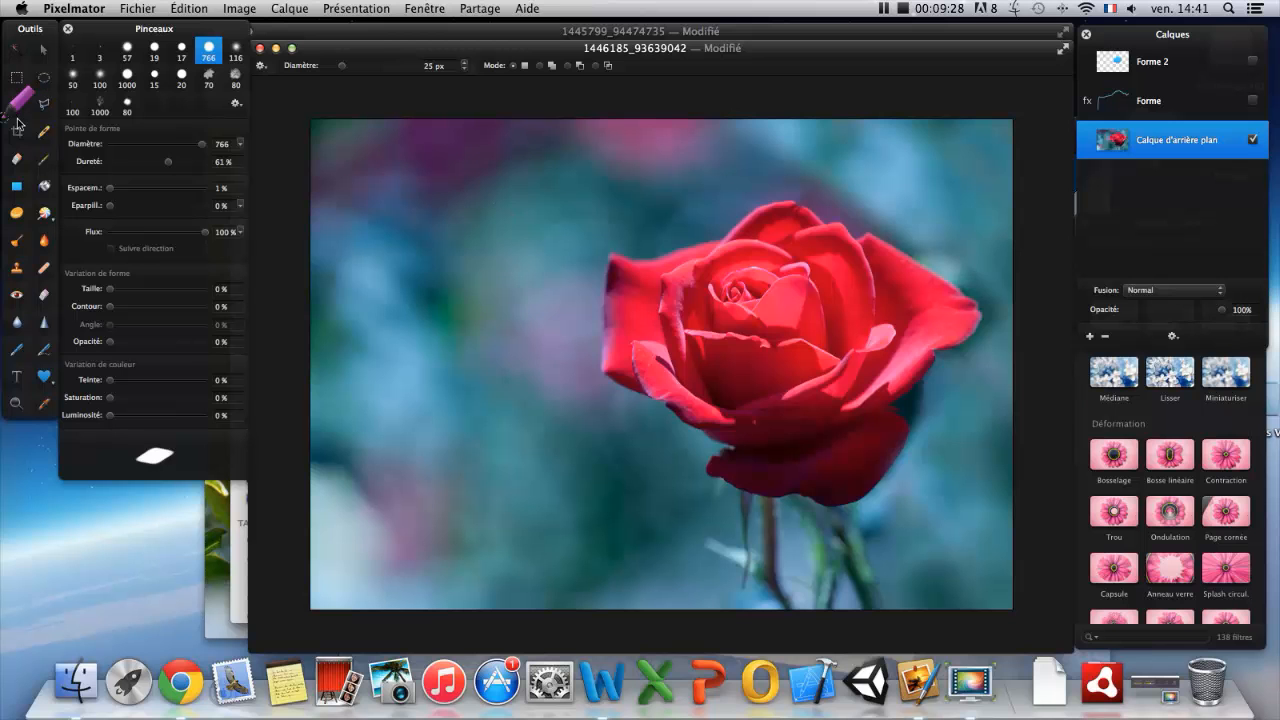
Step: Select the whole rose flower on the background layer with the brush selection tool, leaving out the stem
click(1192, 103)
click(1181, 140)
mouse_move(632, 318)
mouse_down()
mouse_move(645, 280)
mouse_move(778, 253)
mouse_up()
mouse_move(834, 412)
mouse_down()
mouse_move(680, 390)
mouse_move(804, 462)
mouse_up()
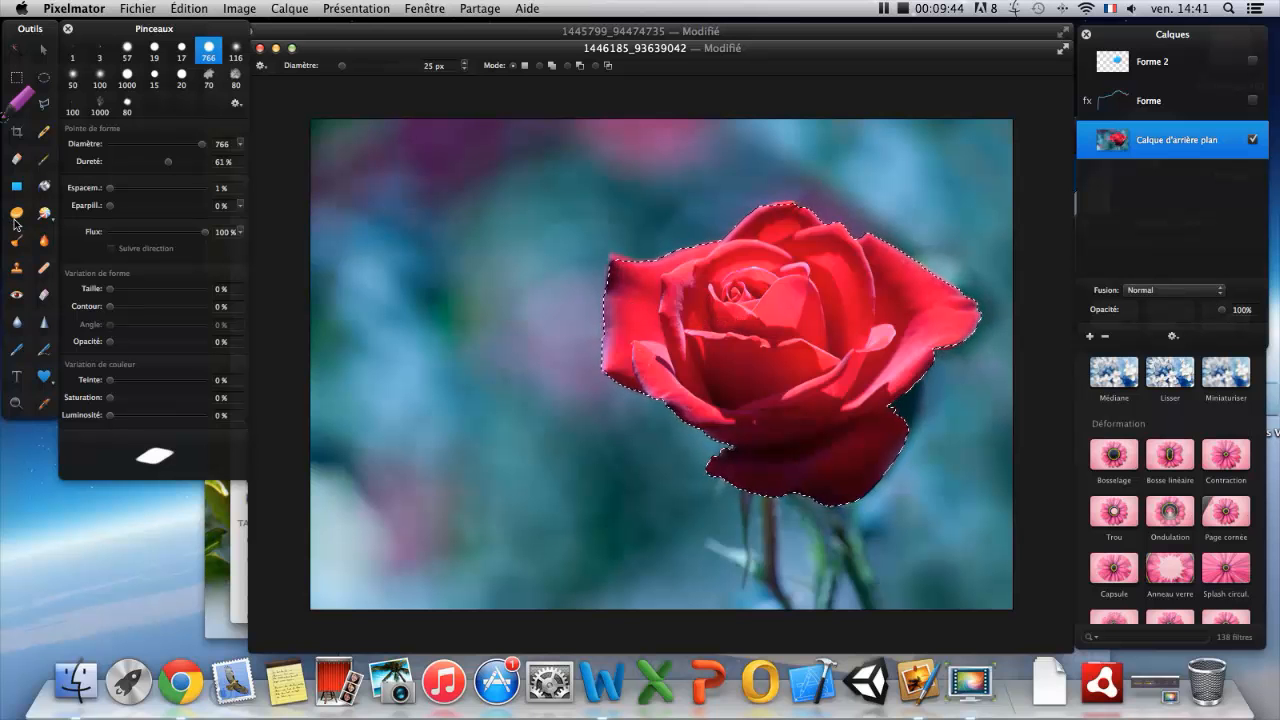
Step: Saturate the petals across the whole selected rose with the Sponge tool in Saturer mode at 50% flow
click(16, 214)
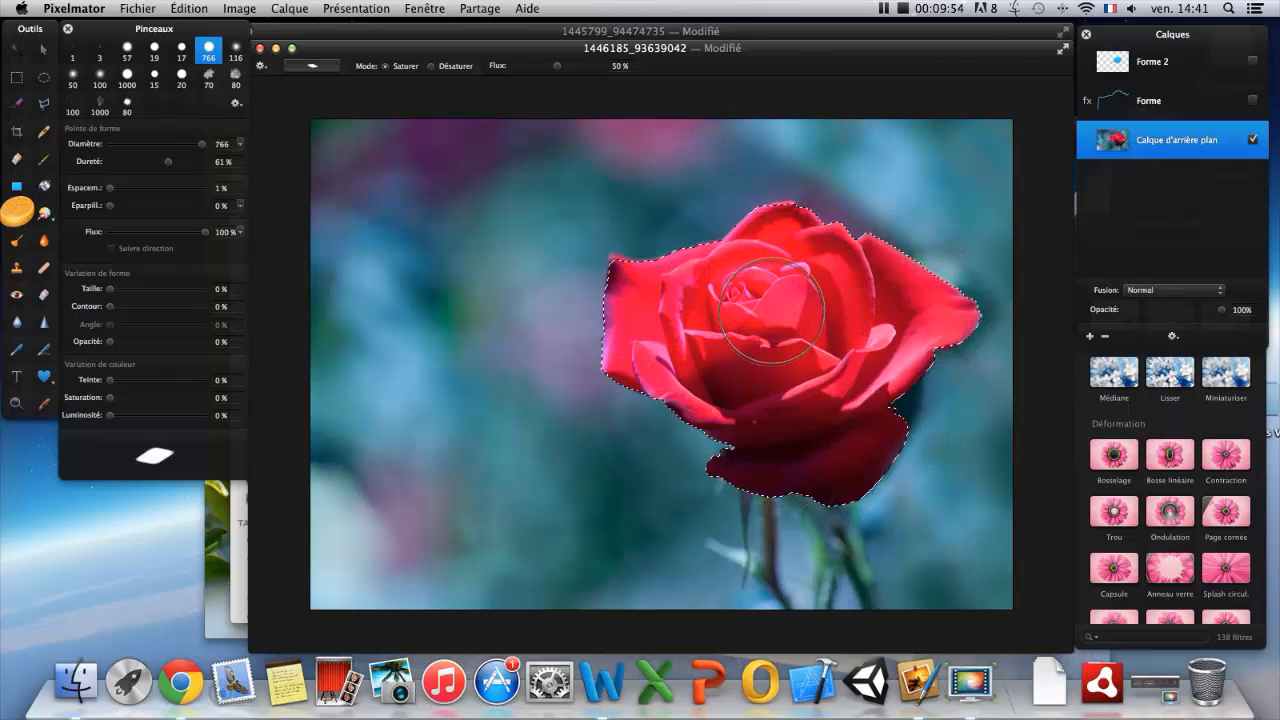
click(882, 8)
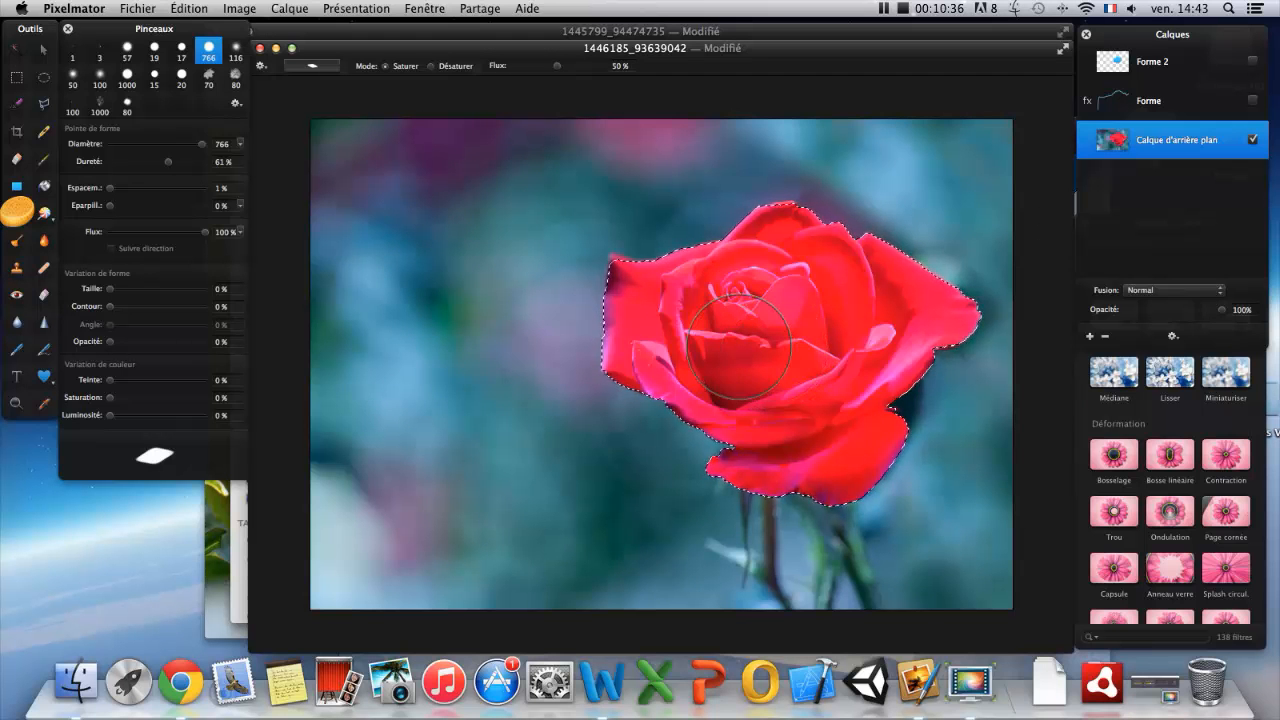
scroll(741, 325, up, 3)
scroll(739, 325, down, 6)
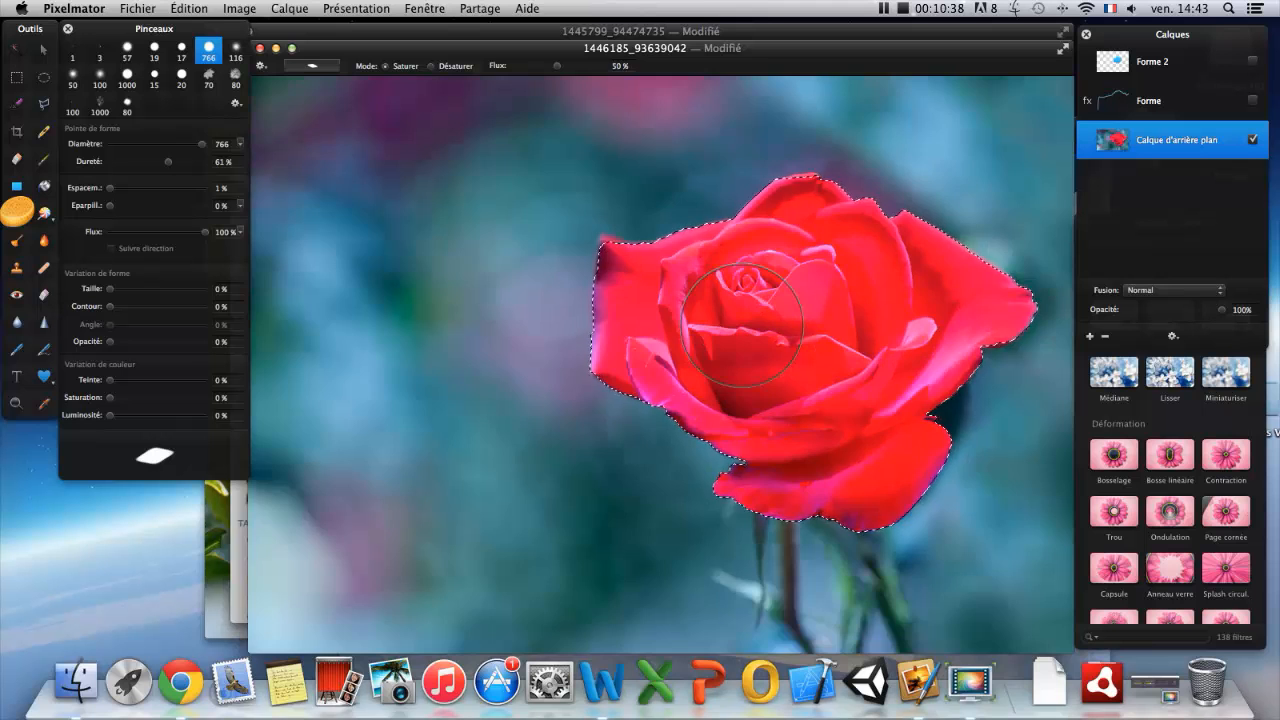
scroll(728, 325, up, 3)
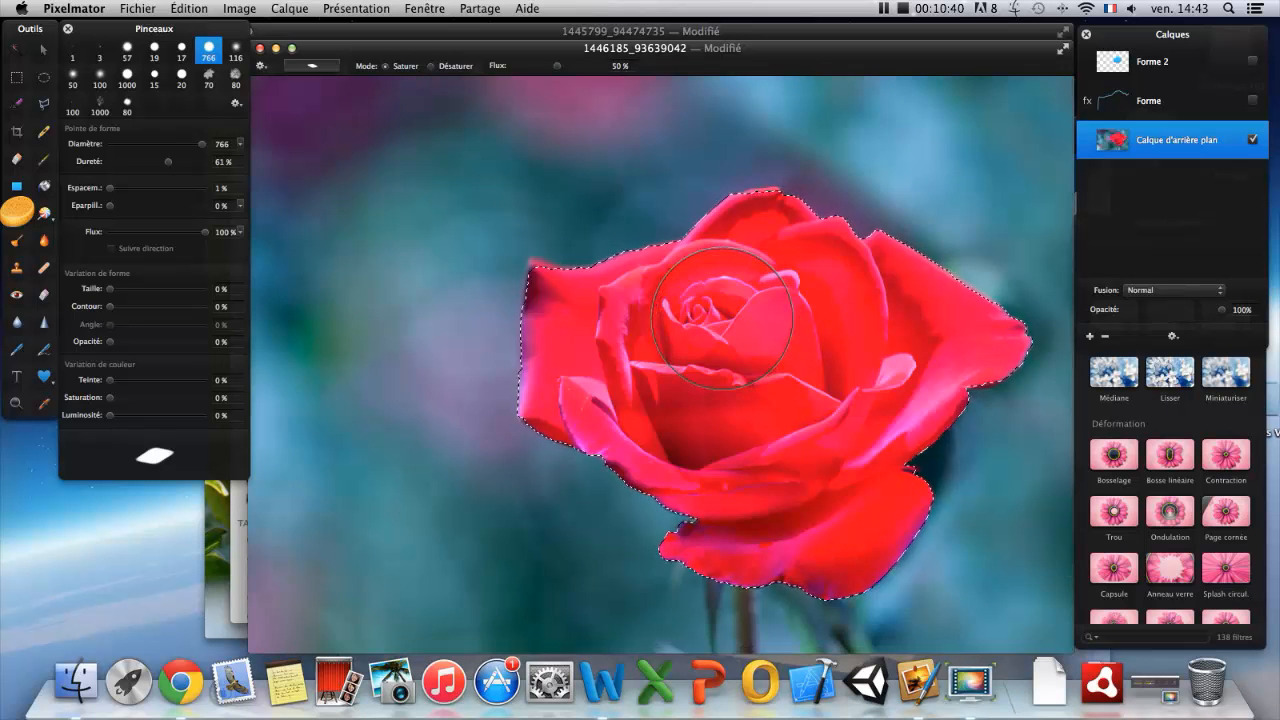
scroll(722, 322, down, 1)
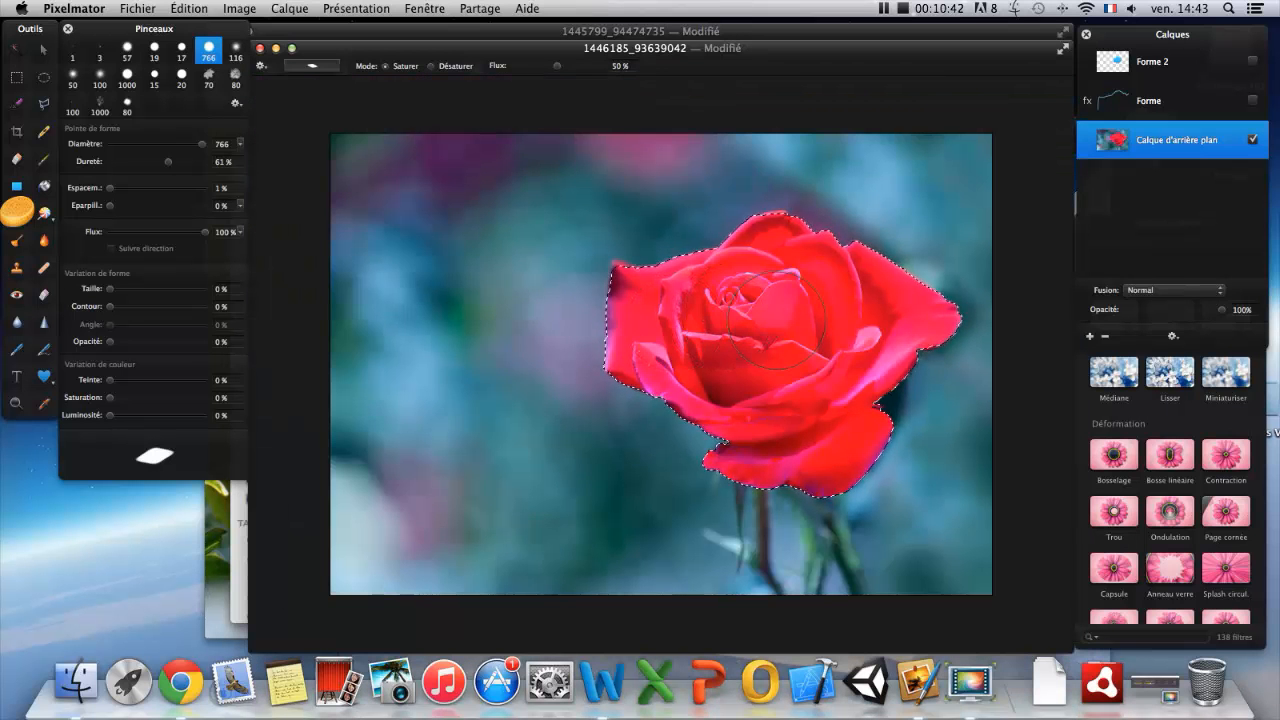
Step: Invert the selection to cover the area around the rose and set the swirl distortion tool's diameter to 443 px
click(190, 9)
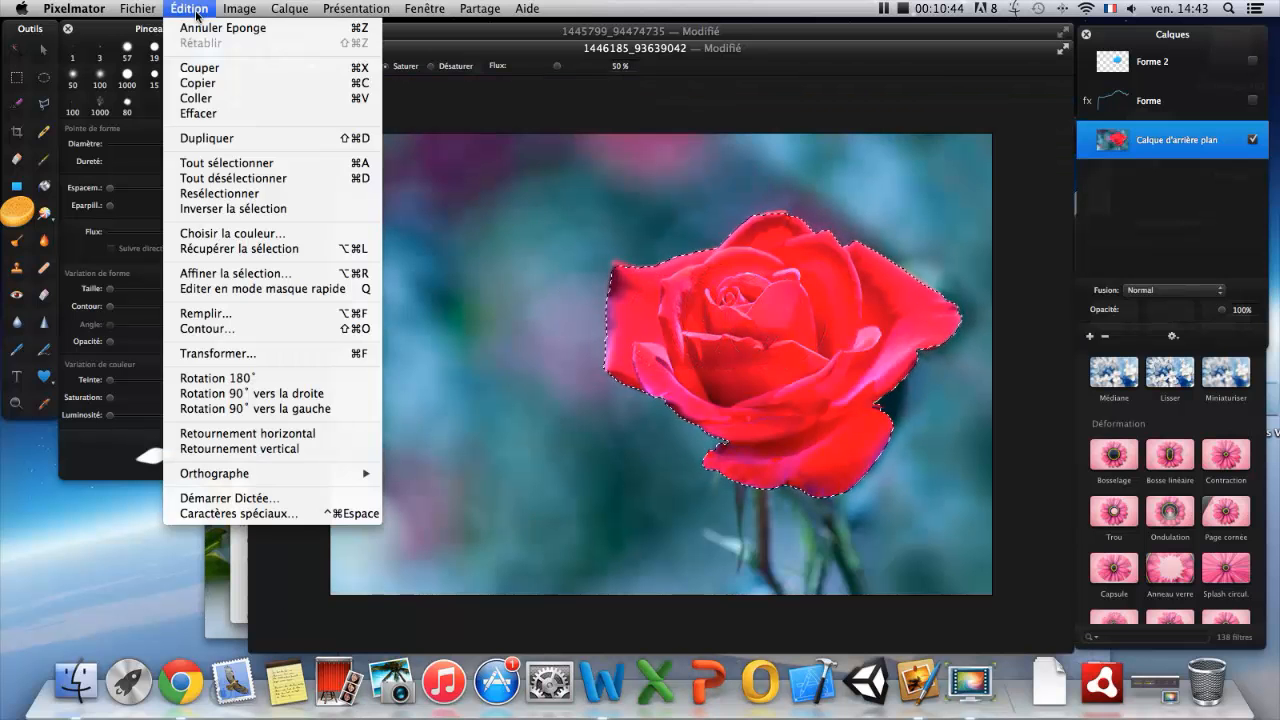
click(226, 208)
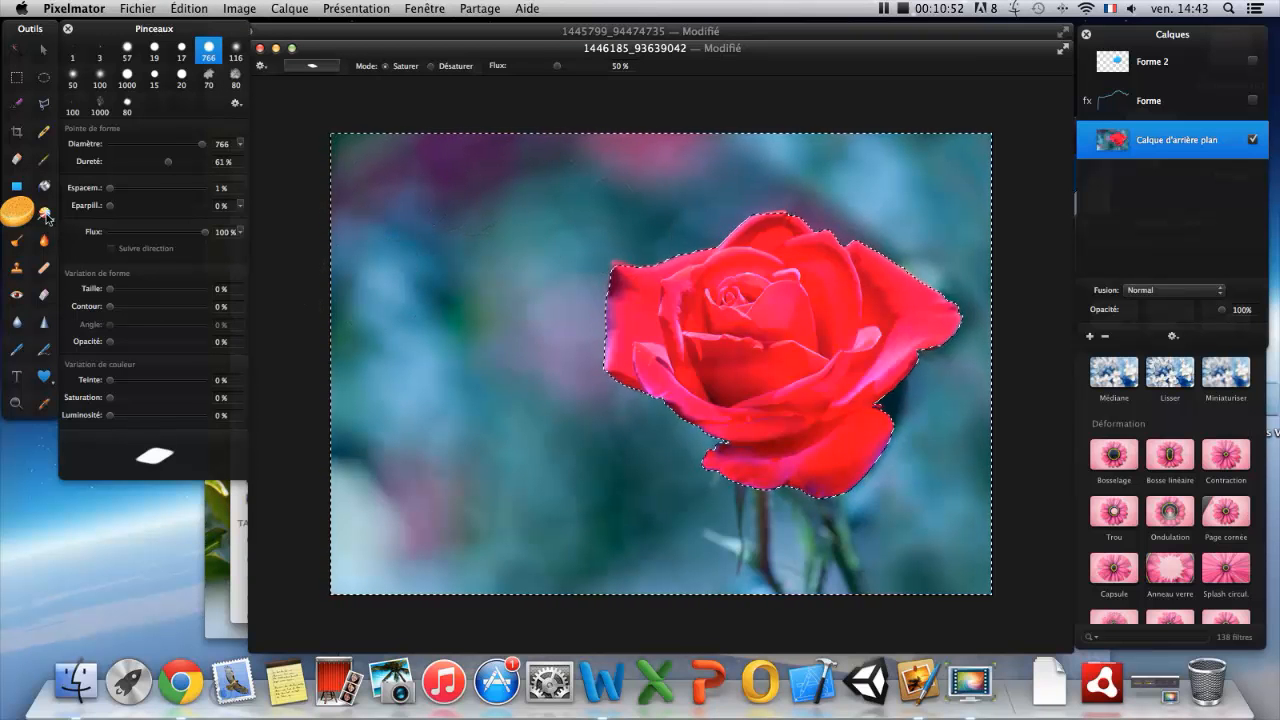
click(45, 214)
right_click(424, 212)
drag(503, 230, 558, 232)
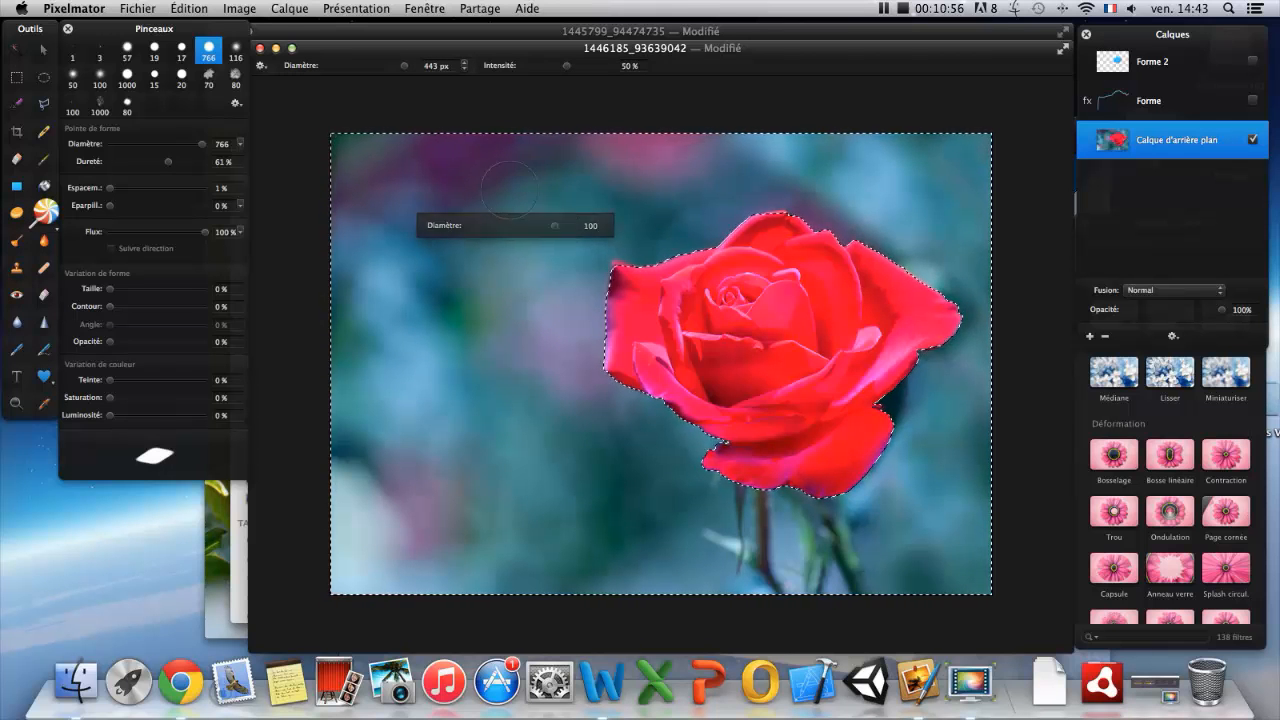